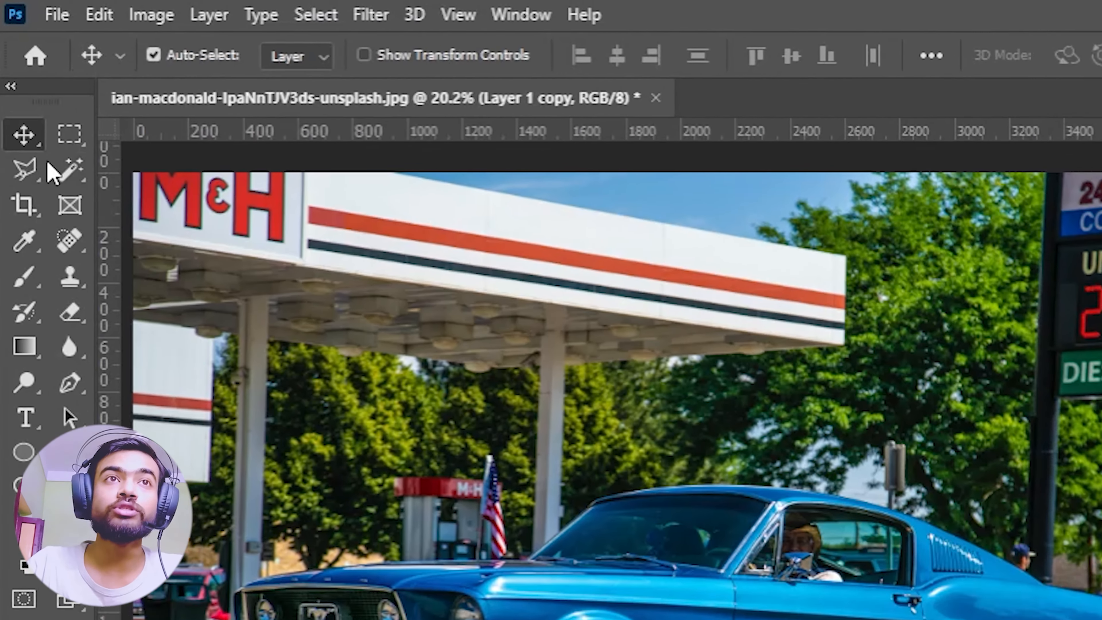
Select the blue car on Layer 1 copy with the Quick Selection tool
{"action": "left_click", "coordinate": [40, 100]}
{"action": "left_click", "coordinate": [191, 207]}
{"action": "mouse_move", "coordinate": [152, 365]}
{"action": "left_mouse_down"}
{"action": "mouse_move", "coordinate": [344, 367]}
{"action": "mouse_move", "coordinate": [376, 354]}
{"action": "mouse_move", "coordinate": [391, 319]}
{"action": "left_mouse_up"}
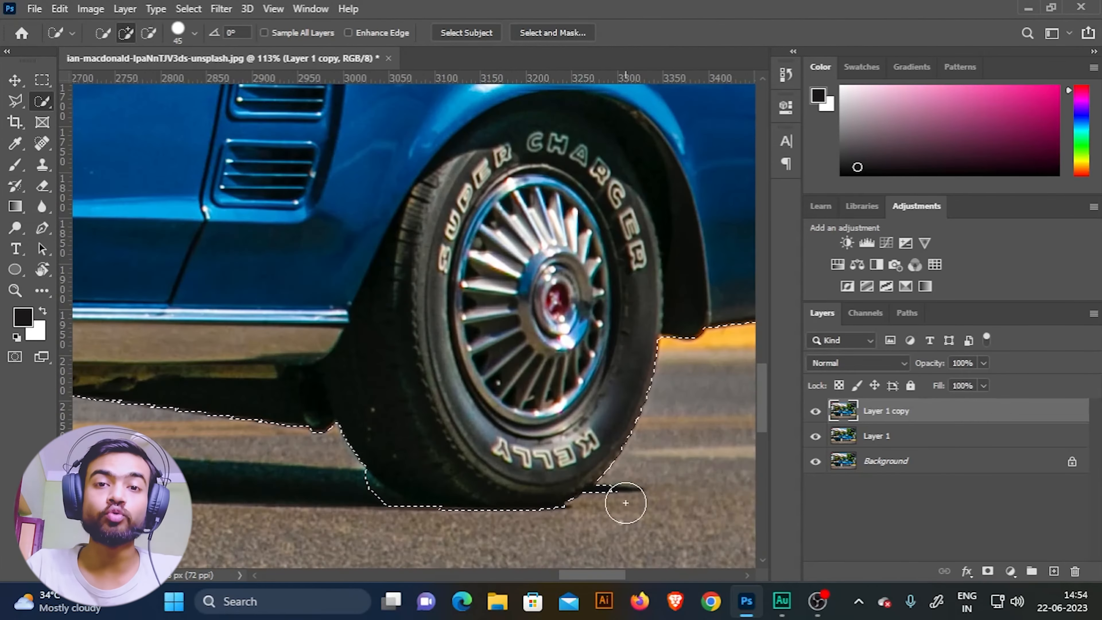
Refine the selection edge along the hood and the base of the windshield with an 8 px Quick Selection brush
{"action": "scroll", "coordinate": [626, 503], "scroll_direction": "up", "scroll_amount": 3}
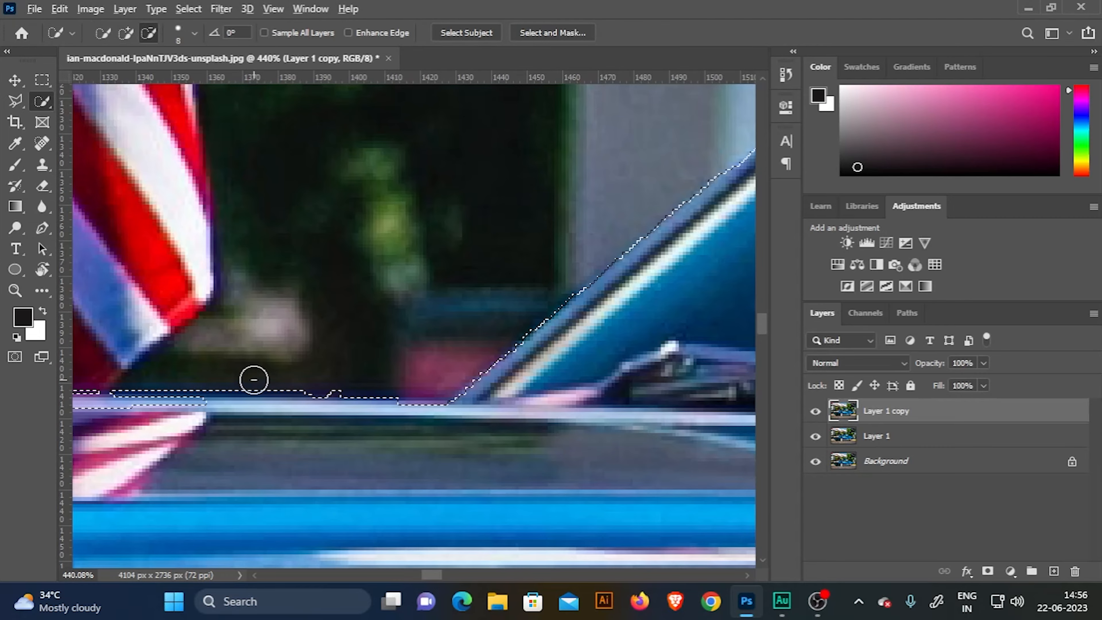
{"action": "mouse_move", "coordinate": [254, 377]}
{"action": "left_mouse_down"}
{"action": "mouse_move", "coordinate": [423, 425]}
{"action": "mouse_move", "coordinate": [369, 407]}
{"action": "mouse_move", "coordinate": [247, 401]}
{"action": "left_mouse_up"}
{"action": "scroll", "coordinate": [423, 425], "scroll_direction": "up", "scroll_amount": 3}
{"action": "left_click", "coordinate": [283, 370], "text": "alt"}
{"action": "scroll", "coordinate": [509, 406], "scroll_direction": "down", "scroll_amount": 3}
{"action": "left_click_drag", "start_coordinate": [411, 377], "coordinate": [380, 382]}
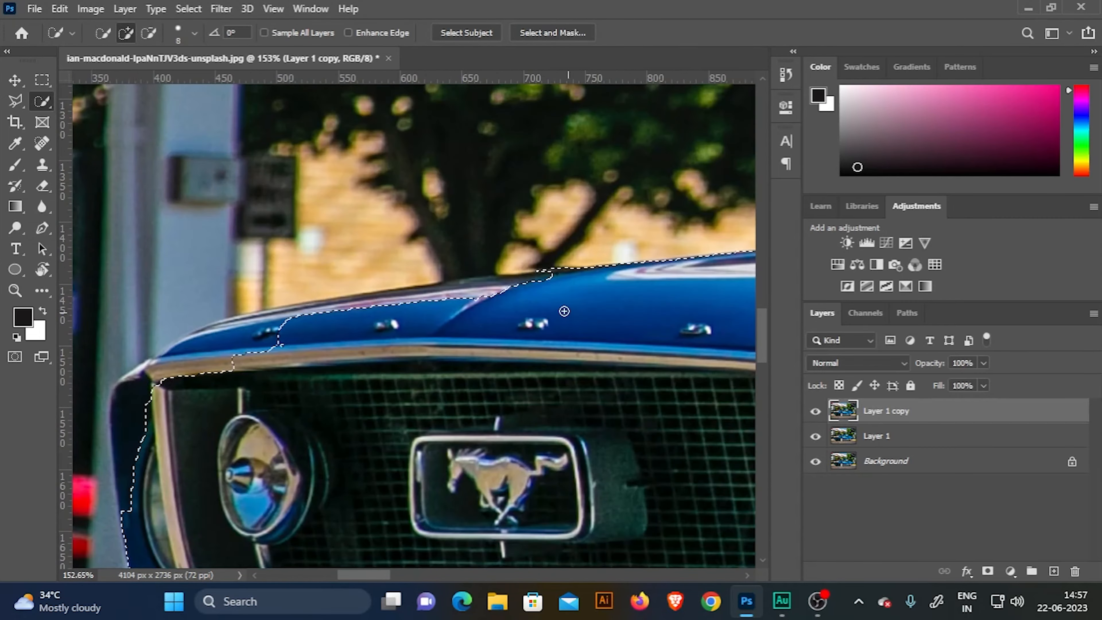
Extend the selection to the front edge of the hood, the grille side and the front bumper
{"action": "scroll", "coordinate": [563, 313], "scroll_direction": "down", "scroll_amount": 3}
{"action": "scroll", "coordinate": [257, 410], "scroll_direction": "up", "scroll_amount": 4}
{"action": "left_click_drag", "start_coordinate": [257, 410], "coordinate": [243, 389]}
{"action": "scroll", "coordinate": [435, 330], "scroll_direction": "down", "scroll_amount": 5}
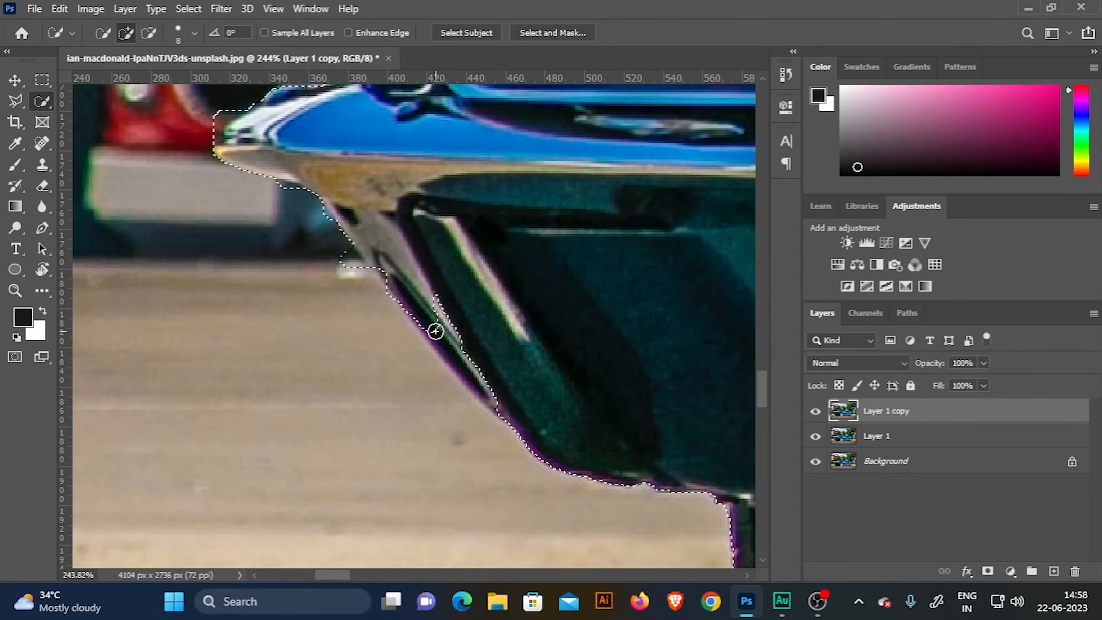
{"action": "scroll", "coordinate": [342, 347], "scroll_direction": "up", "scroll_amount": 3}
{"action": "left_click_drag", "start_coordinate": [342, 347], "coordinate": [613, 329]}
{"action": "scroll", "coordinate": [502, 401], "scroll_direction": "down", "scroll_amount": 4}
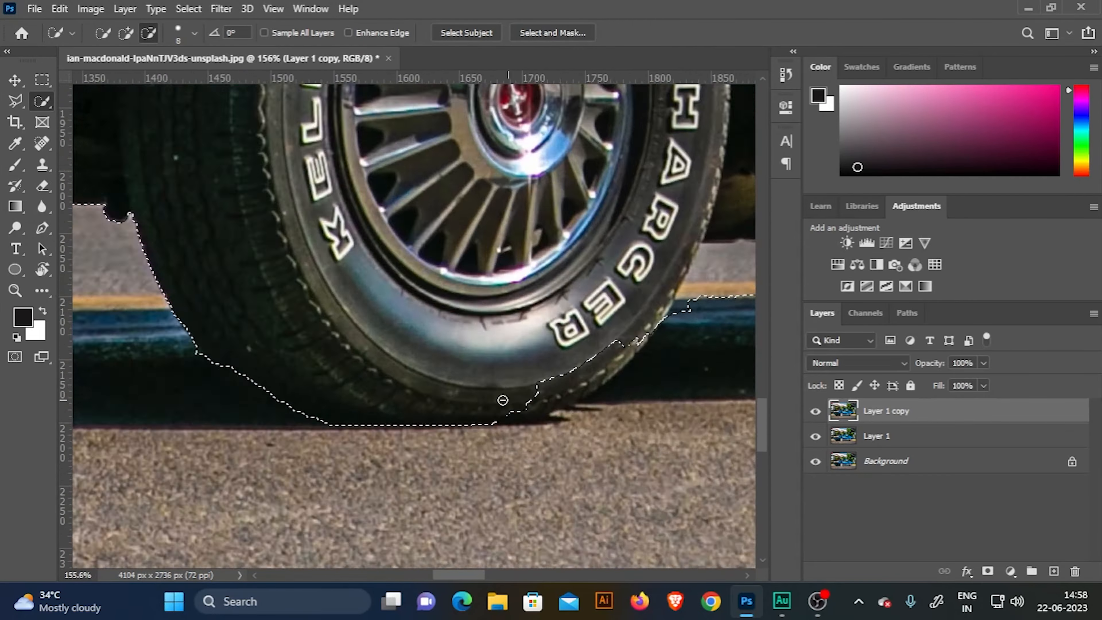
Refine the selection around the tyres and turn it into a layer mask on Layer 1 copy
{"action": "scroll", "coordinate": [162, 379], "scroll_direction": "up", "scroll_amount": 3}
{"action": "left_click_drag", "start_coordinate": [283, 376], "coordinate": [256, 339]}
{"action": "scroll", "coordinate": [564, 347], "scroll_direction": "down", "scroll_amount": 2}
{"action": "left_click_drag", "start_coordinate": [670, 282], "coordinate": [662, 305]}
{"action": "left_click_drag", "start_coordinate": [568, 406], "coordinate": [508, 473]}
{"action": "left_click_drag", "start_coordinate": [456, 511], "coordinate": [512, 491]}
{"action": "scroll", "coordinate": [632, 419], "scroll_direction": "down", "scroll_amount": 3}
{"action": "scroll", "coordinate": [542, 373], "scroll_direction": "up", "scroll_amount": 3}
{"action": "left_click_drag", "start_coordinate": [533, 373], "coordinate": [607, 373]}
{"action": "scroll", "coordinate": [516, 285], "scroll_direction": "down", "scroll_amount": 10}
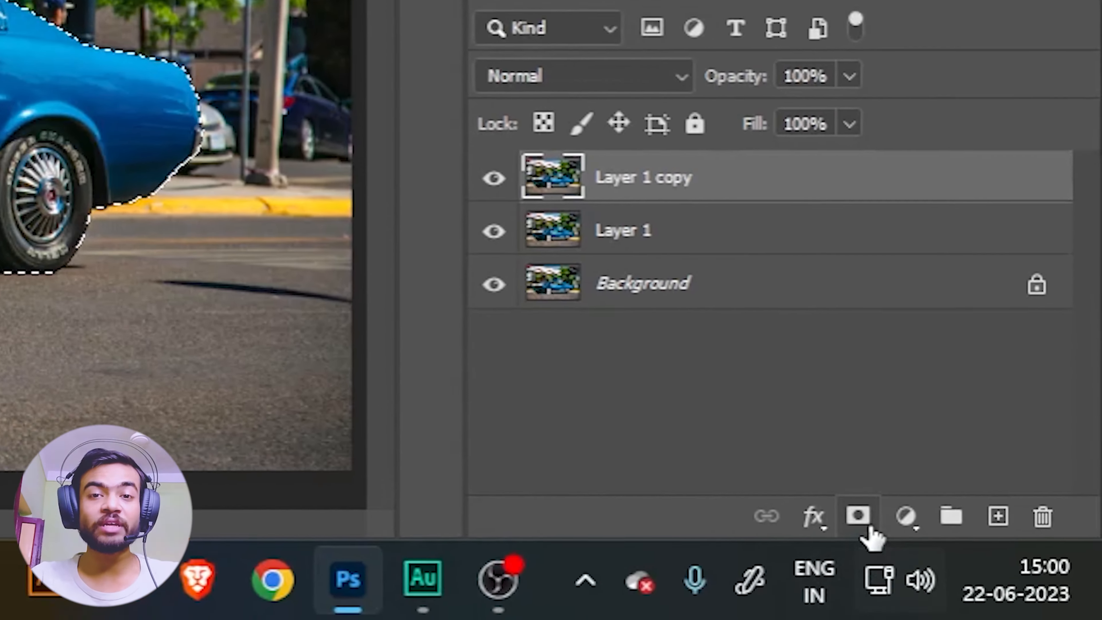
{"action": "left_click", "coordinate": [988, 572]}
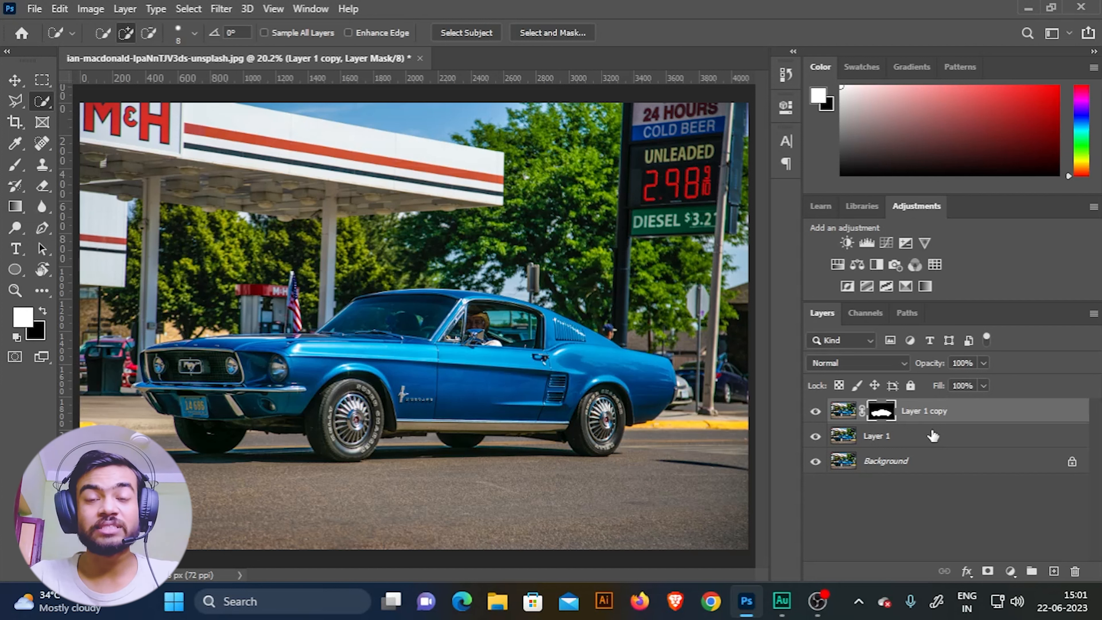
Load the car mask as a selection on Layer 1, expand it, and open Content-Aware Fill
{"action": "left_click", "coordinate": [933, 435]}
{"action": "left_click_drag", "start_coordinate": [890, 436], "coordinate": [879, 416]}
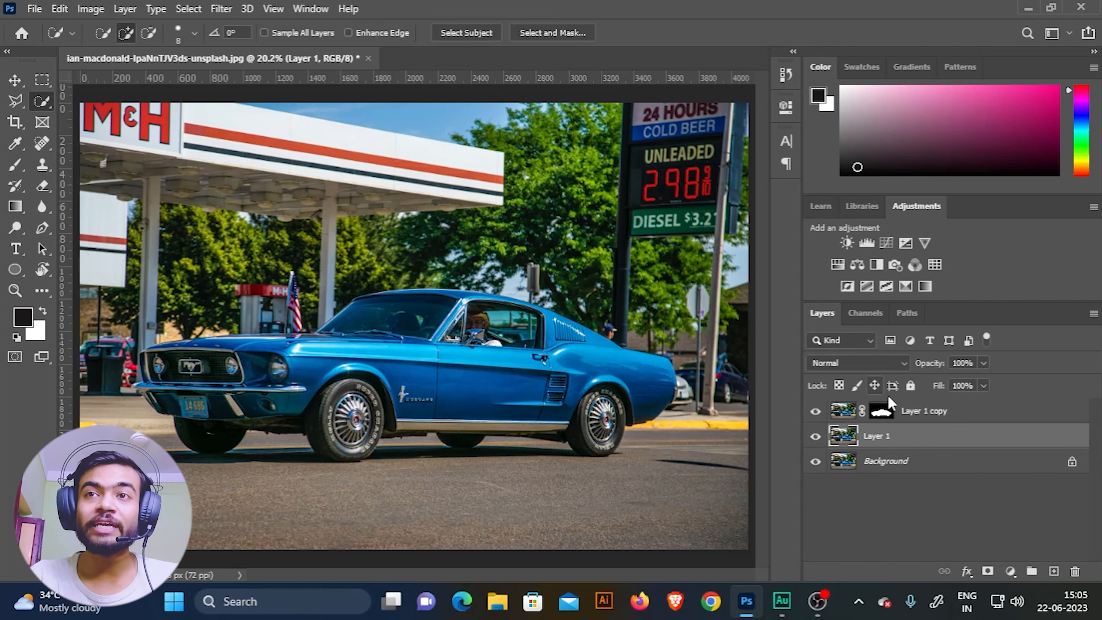
{"action": "left_click", "coordinate": [884, 415], "text": "ctrl"}
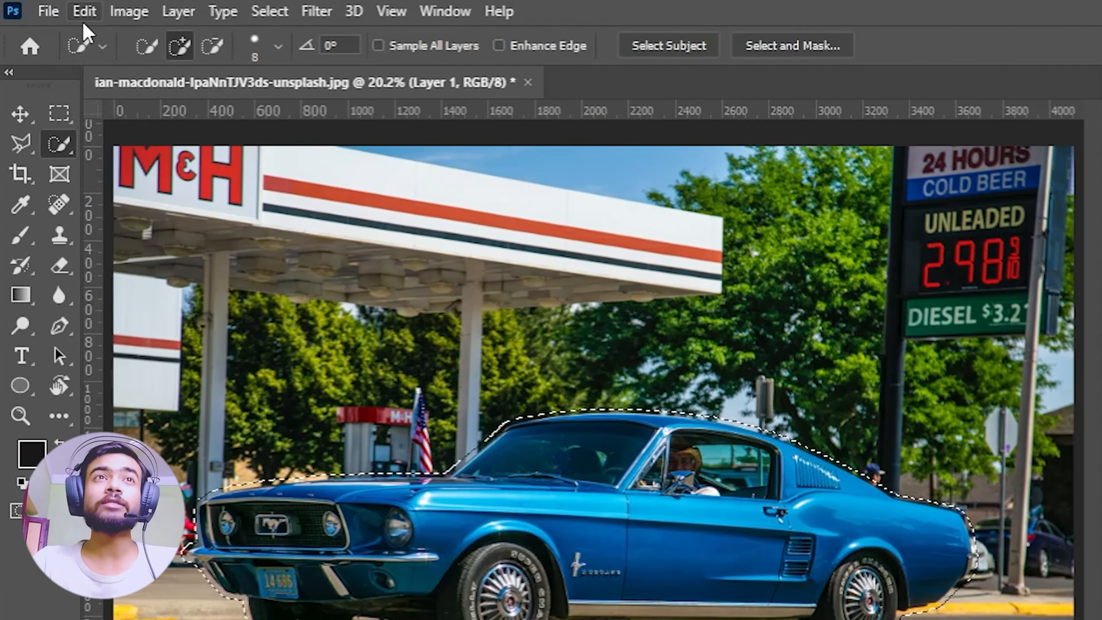
{"action": "left_click", "coordinate": [109, 18]}
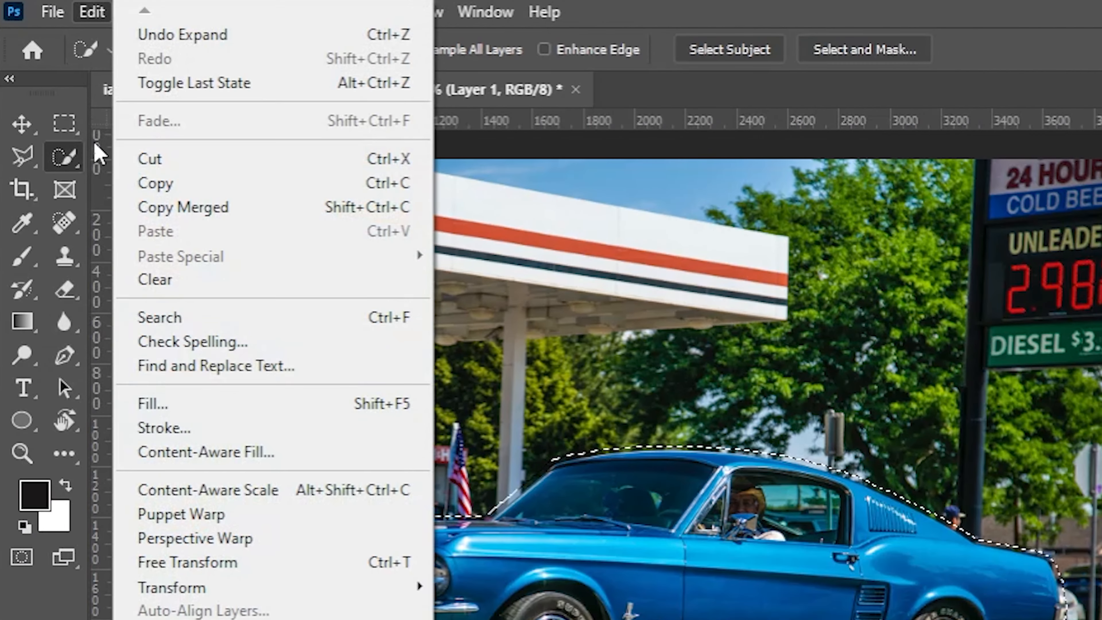
{"action": "left_click", "coordinate": [205, 452]}
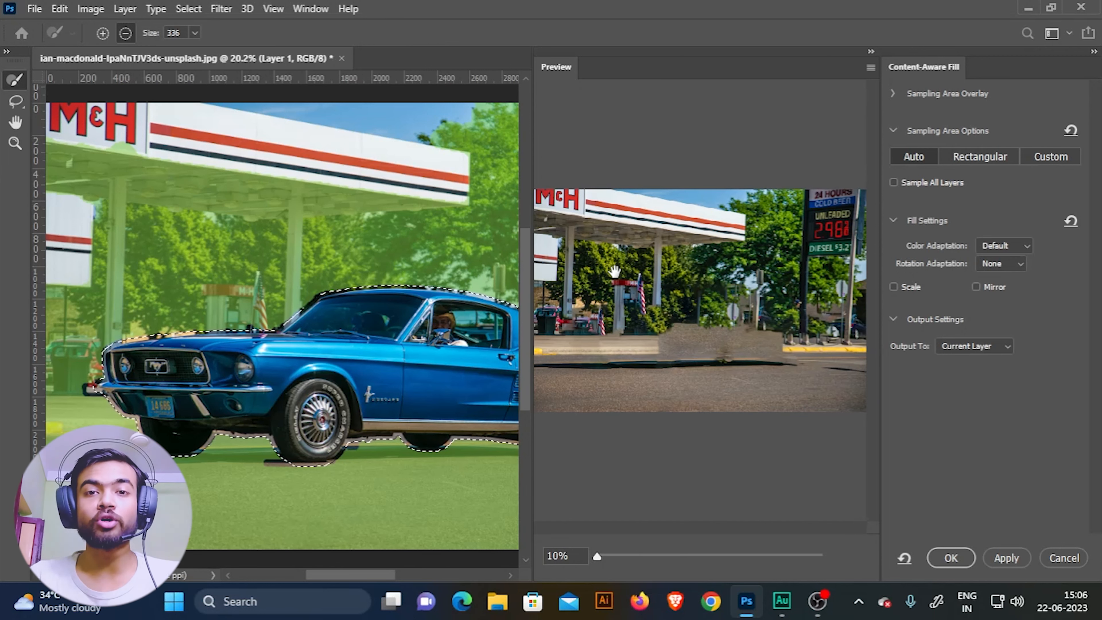
Shrink the sampling brush and exclude the price-sign post, the street pole and the small post behind the roof from the sampling area
{"action": "scroll", "coordinate": [383, 337], "scroll_direction": "down", "scroll_amount": 3}
{"action": "scroll", "coordinate": [383, 336], "scroll_direction": "up", "scroll_amount": 4}
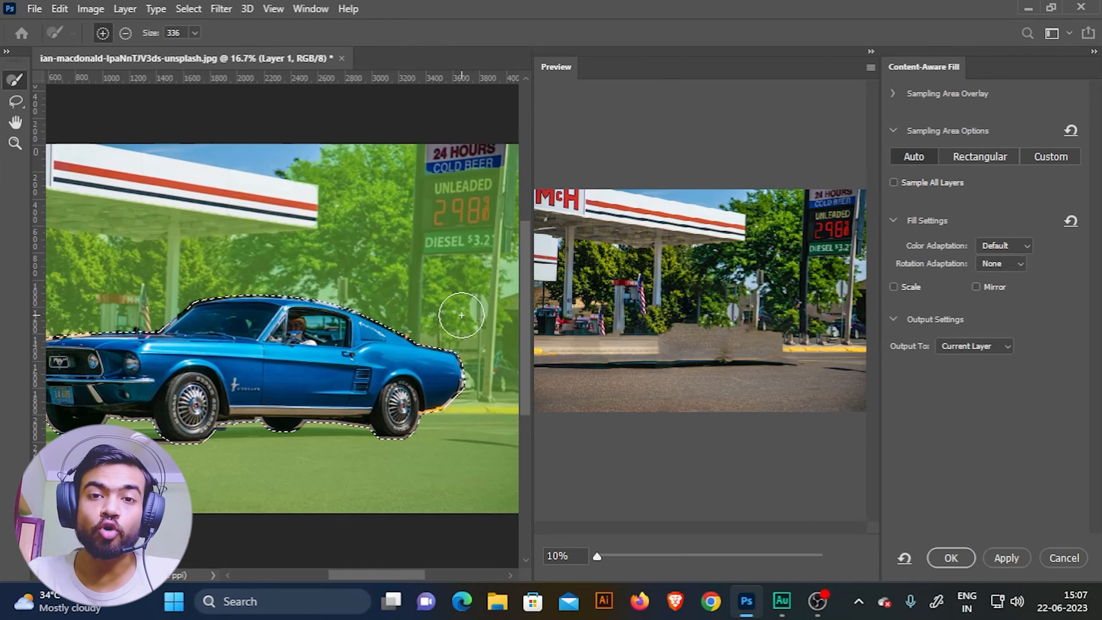
{"action": "key", "text": "bracketleft"}
{"action": "key", "text": "bracketleft"}
{"action": "key", "text": "bracketleft"}
{"action": "key", "text": "bracketleft"}
{"action": "key", "text": "bracketleft"}
{"action": "key", "text": "bracketleft"}
{"action": "key", "text": "bracketleft"}
{"action": "key", "text": "bracketleft"}
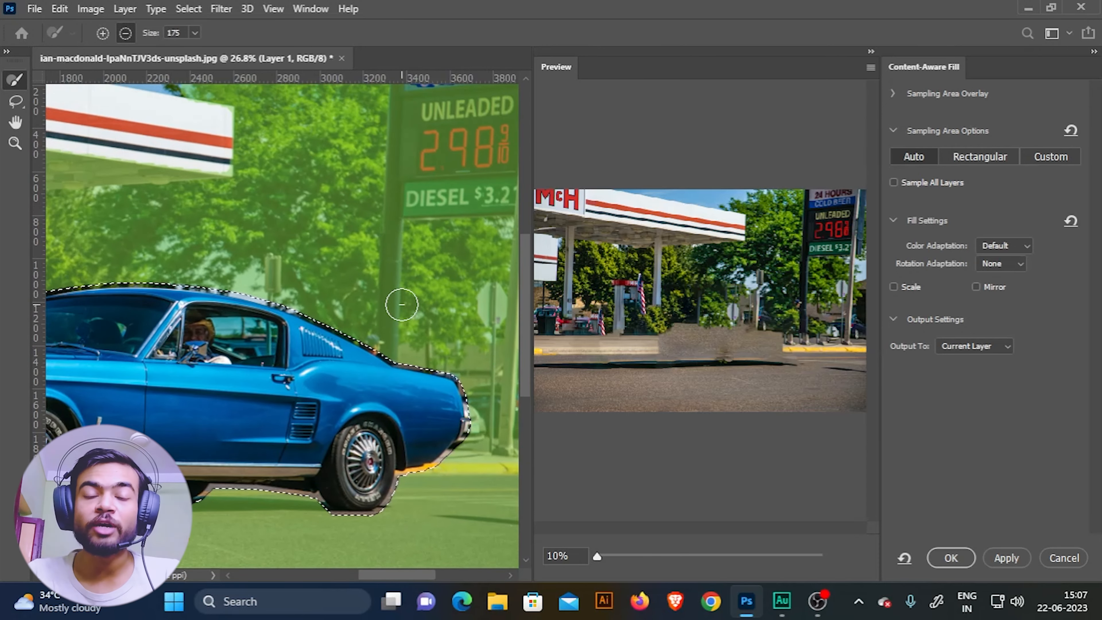
{"action": "left_click_drag", "start_coordinate": [401, 304], "coordinate": [374, 299]}
{"action": "left_click_drag", "start_coordinate": [362, 222], "coordinate": [362, 343]}
{"action": "mouse_move", "coordinate": [499, 185]}
{"action": "left_mouse_down"}
{"action": "mouse_move", "coordinate": [484, 371]}
{"action": "mouse_move", "coordinate": [502, 182]}
{"action": "left_mouse_up"}
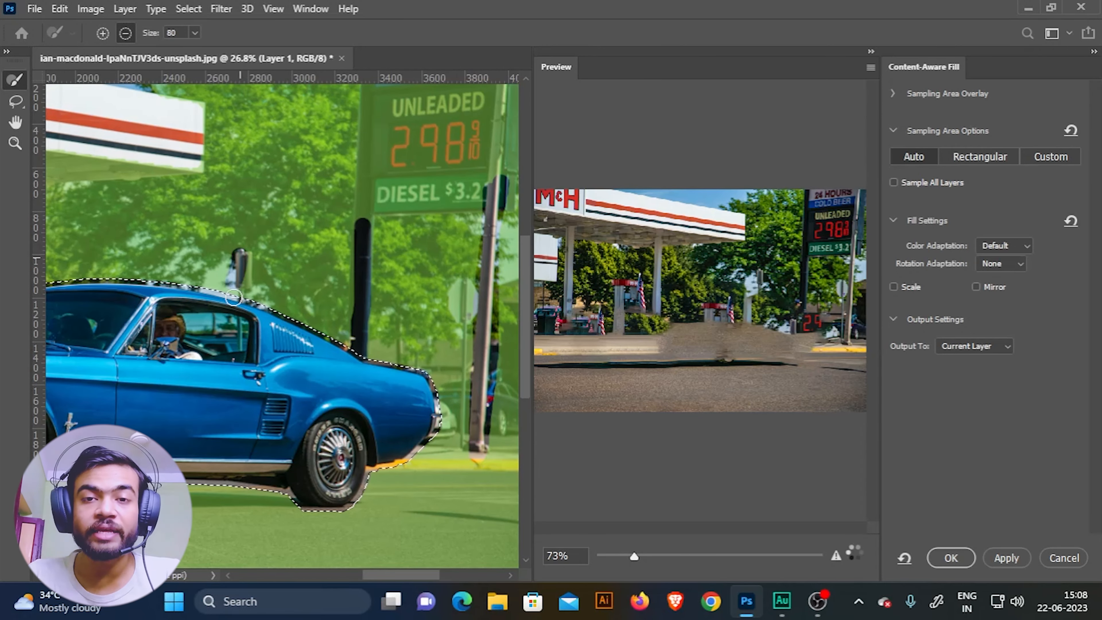
Exclude the dark shadows under the tyres from the sampling area and apply the fill to the current layer
{"action": "scroll", "coordinate": [267, 317], "scroll_direction": "down", "scroll_amount": 2}
{"action": "scroll", "coordinate": [267, 318], "scroll_direction": "up", "scroll_amount": 2}
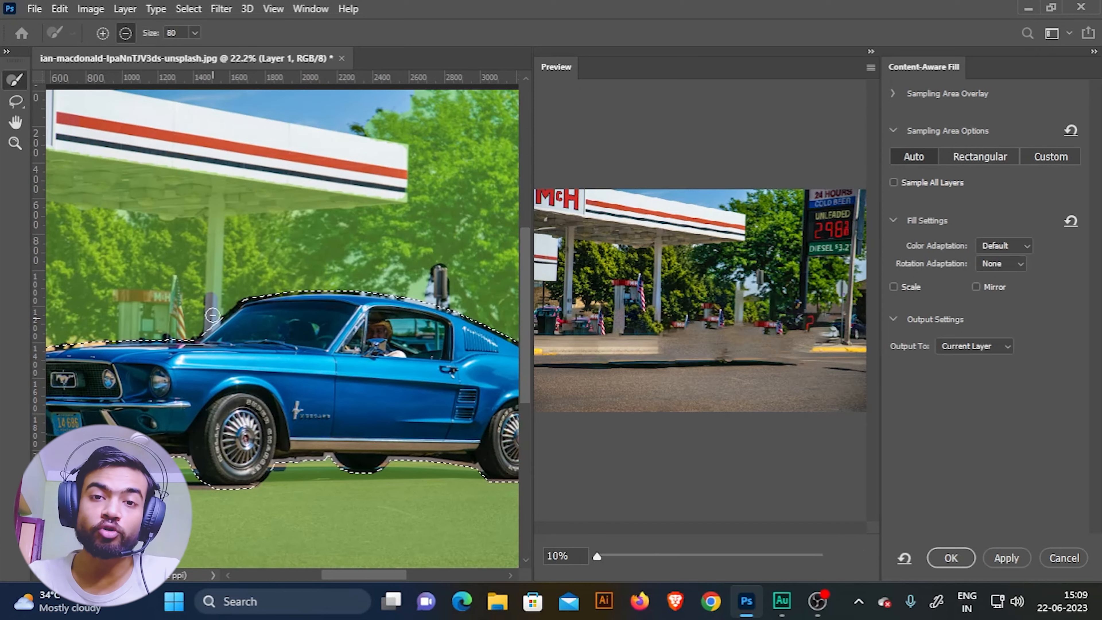
{"action": "scroll", "coordinate": [369, 330], "scroll_direction": "down", "scroll_amount": 1}
{"action": "scroll", "coordinate": [375, 365], "scroll_direction": "down", "scroll_amount": 1}
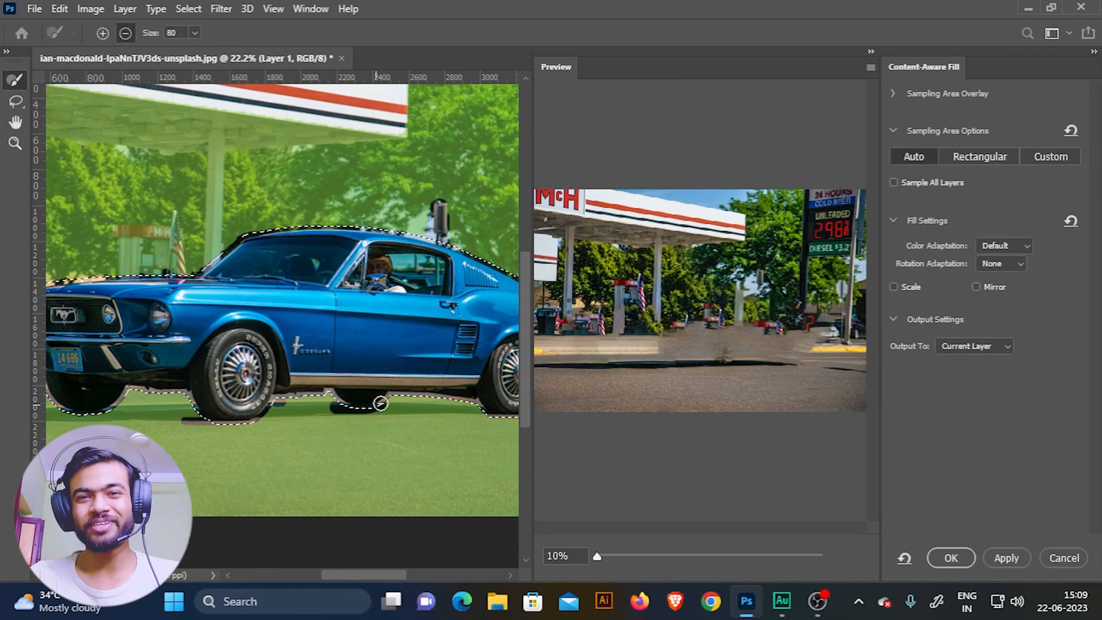
{"action": "scroll", "coordinate": [405, 396], "scroll_direction": "down", "scroll_amount": 2}
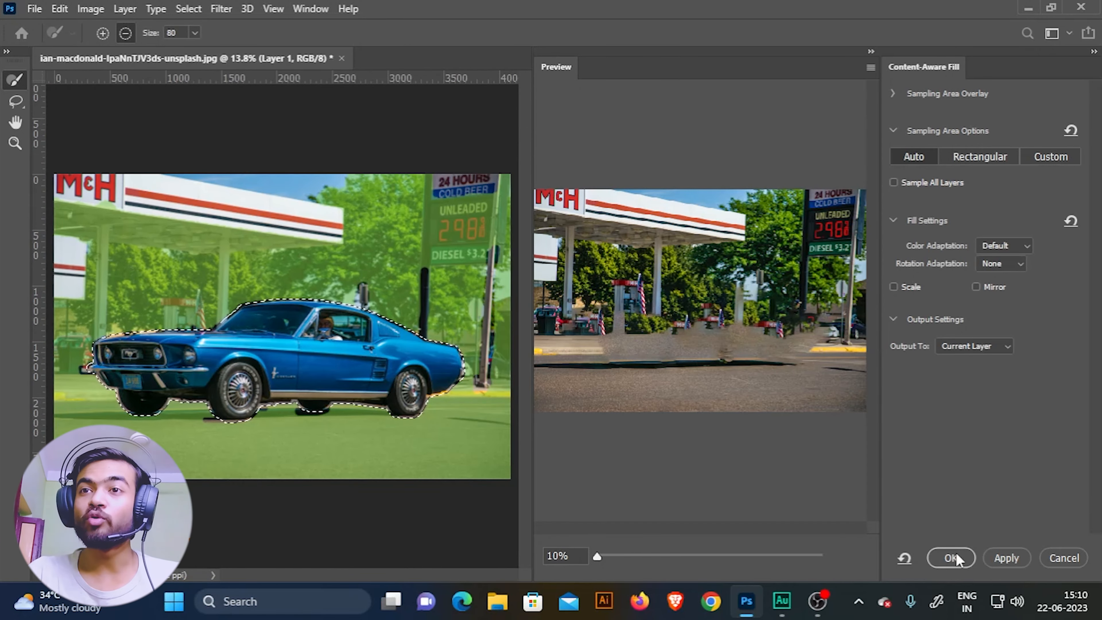
{"action": "left_click", "coordinate": [950, 558]}
Rename Layer 1 as "background without car" and Layer 1 copy as "car"
{"action": "double_click", "coordinate": [885, 435]}
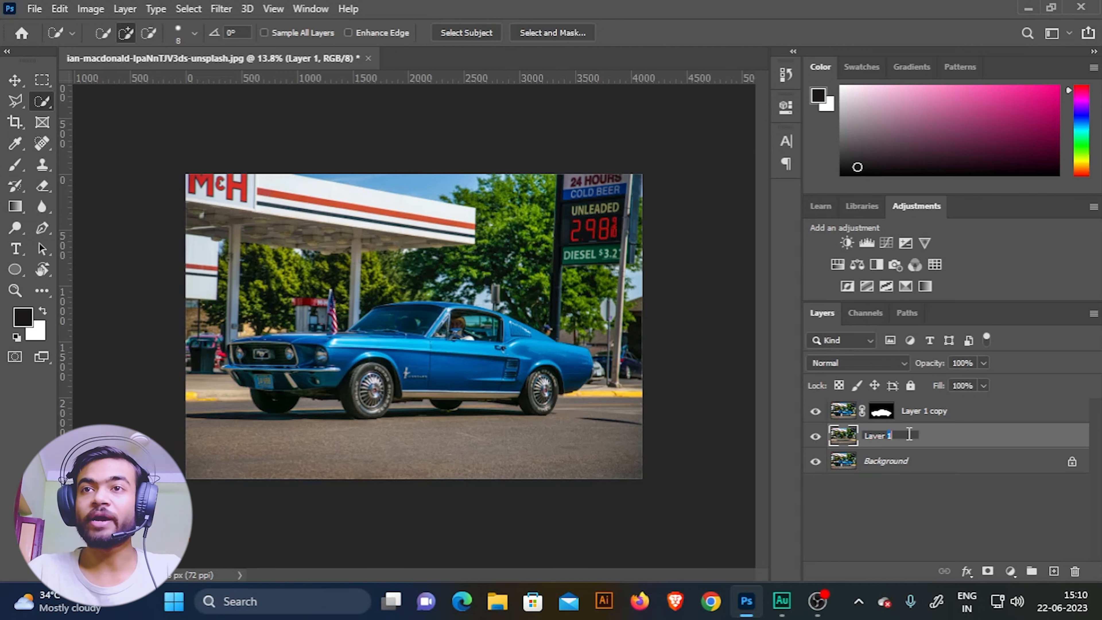
{"action": "type", "text": "background without car"}
{"action": "key", "text": "Return"}
{"action": "double_click", "coordinate": [931, 410]}
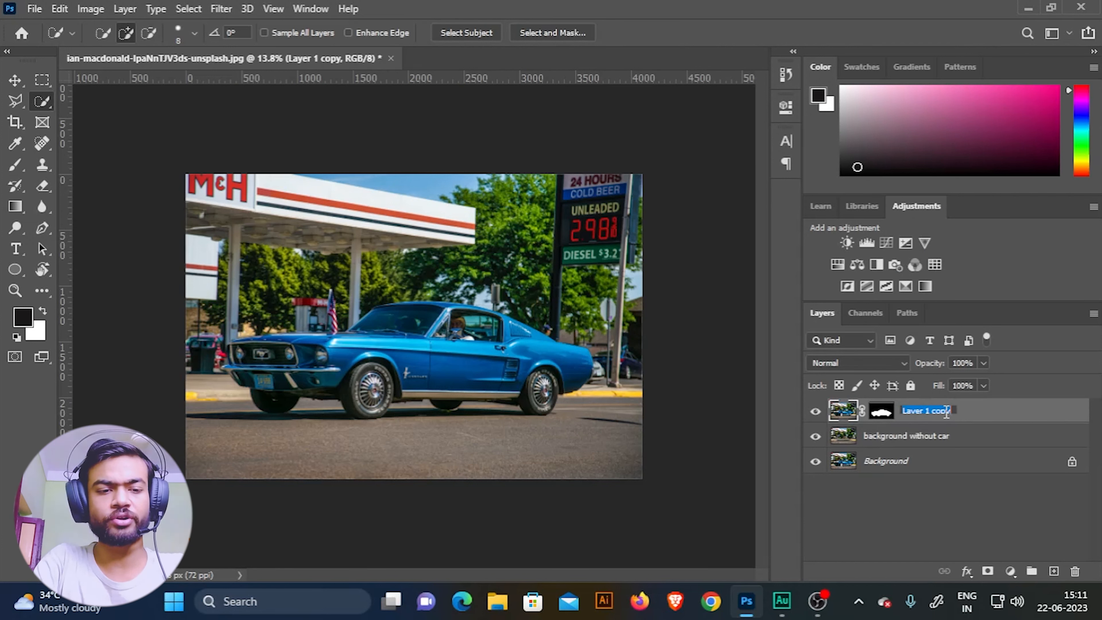
{"action": "type", "text": "car"}
{"action": "key", "text": "Return"}
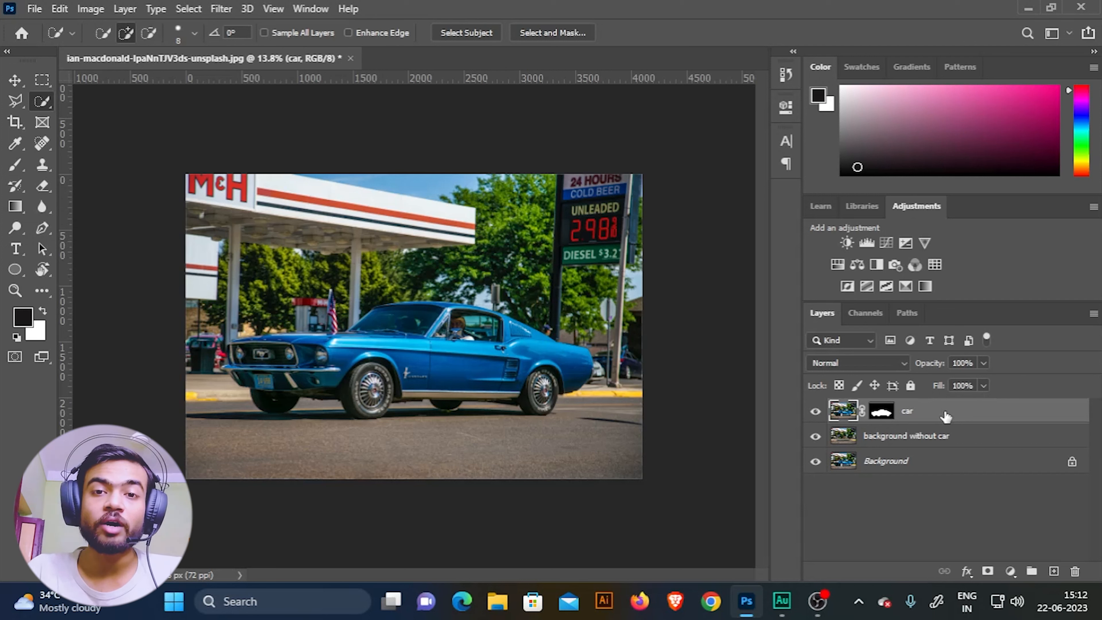
Convert the "background without car" layer and the "car" layer to smart objects
{"action": "left_click", "coordinate": [971, 439]}
{"action": "right_click", "coordinate": [971, 439]}
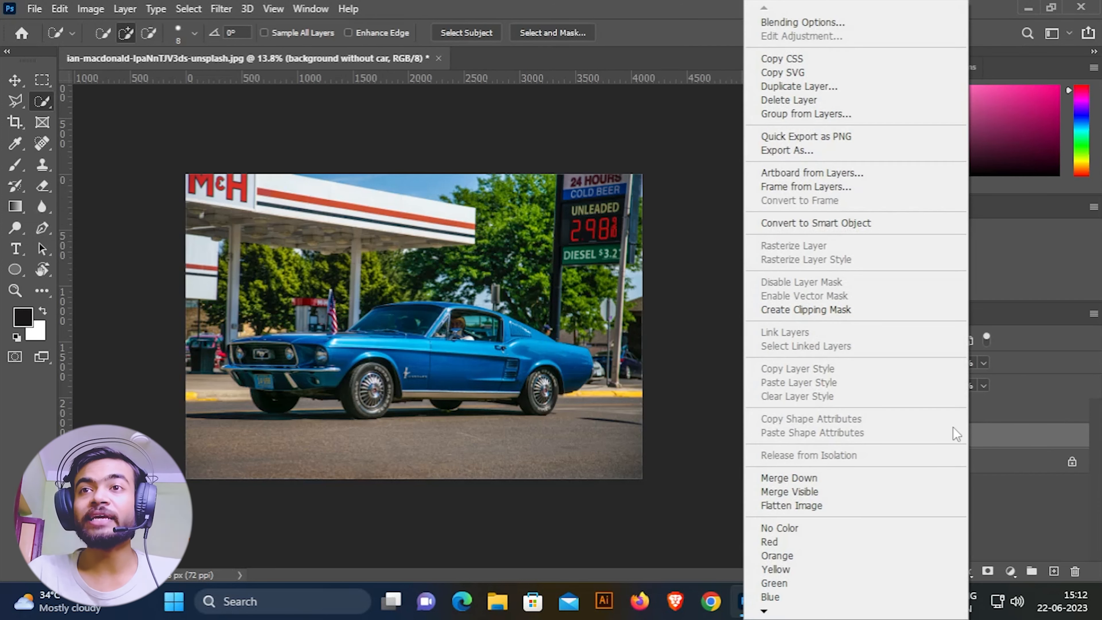
{"action": "left_click", "coordinate": [873, 222]}
{"action": "right_click", "coordinate": [956, 410]}
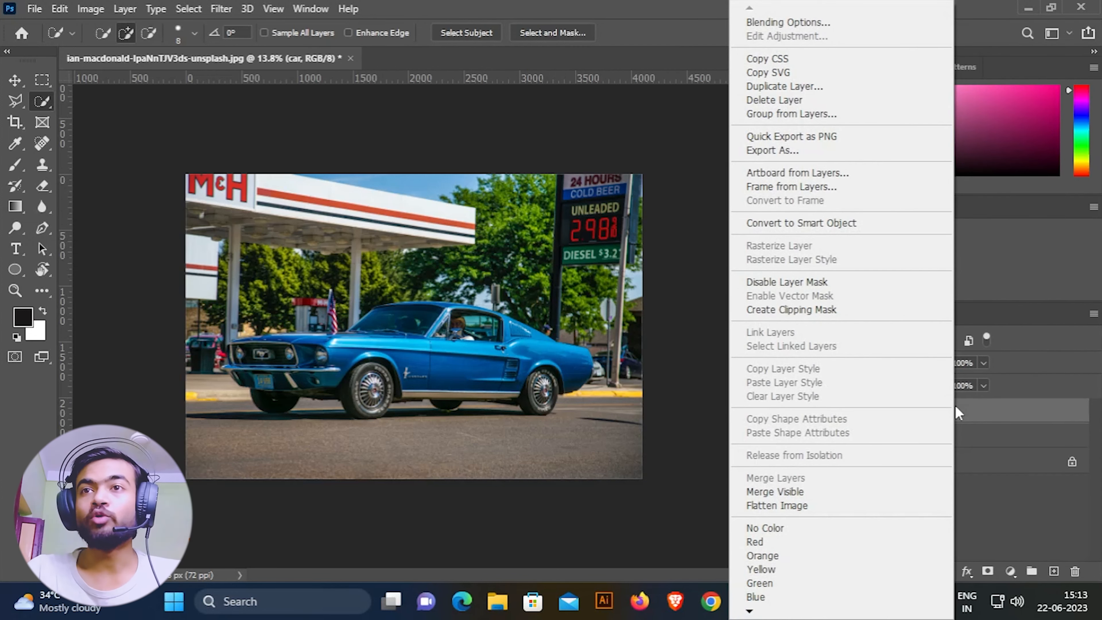
{"action": "left_click", "coordinate": [857, 224]}
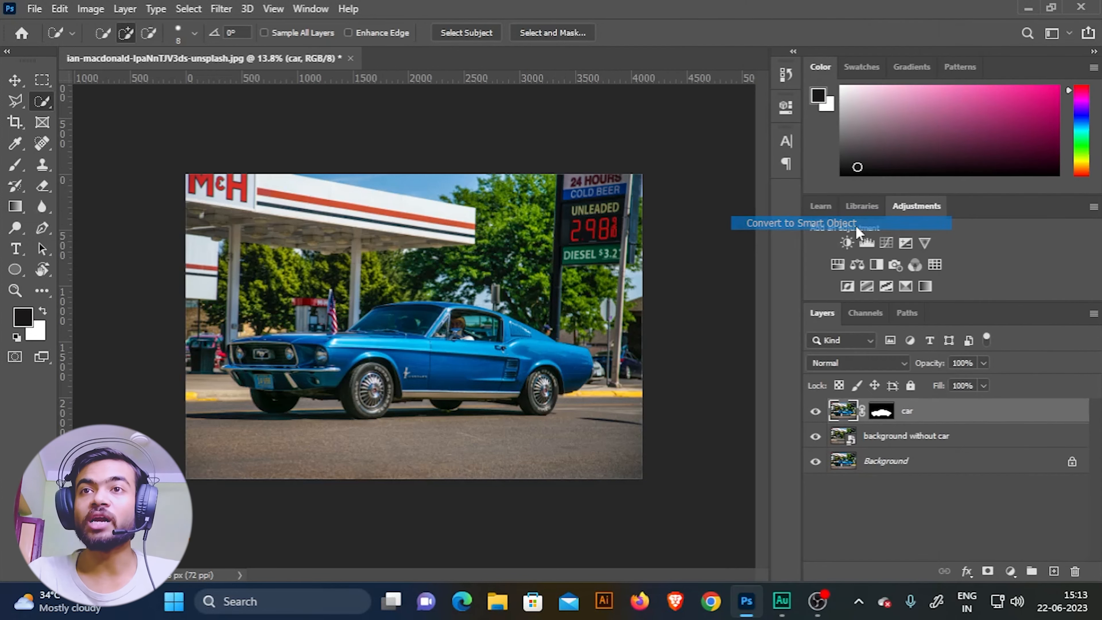
Start a Path Blur on the "background without car" layer and delete the default blur path
{"action": "left_click", "coordinate": [931, 439]}
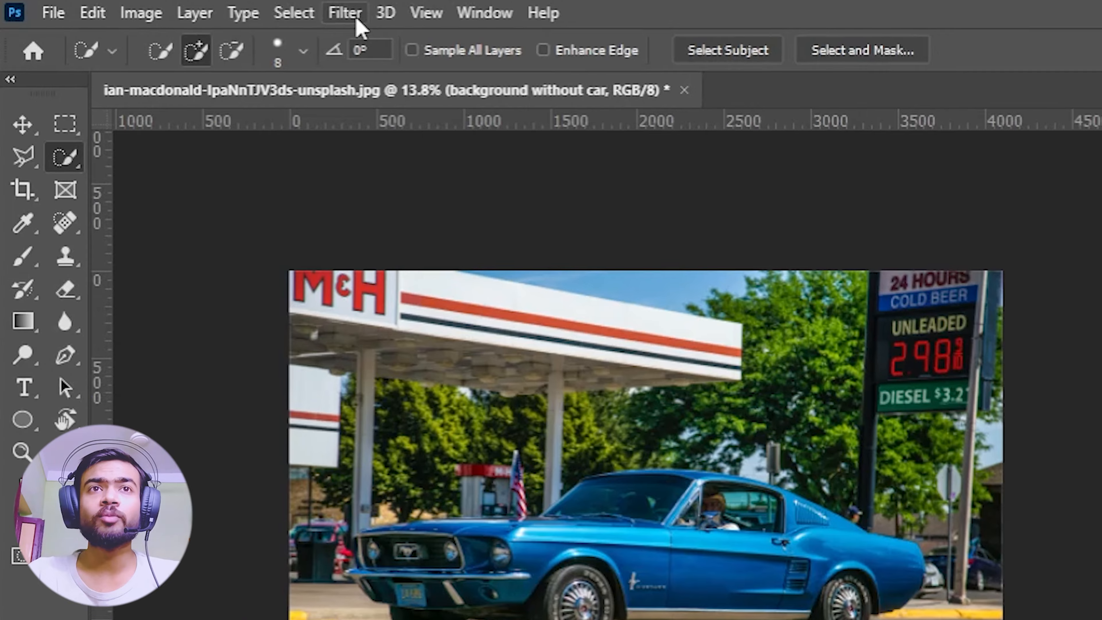
{"action": "left_click", "coordinate": [355, 16]}
{"action": "mouse_move", "coordinate": [414, 319]}
{"action": "left_click", "coordinate": [703, 393]}
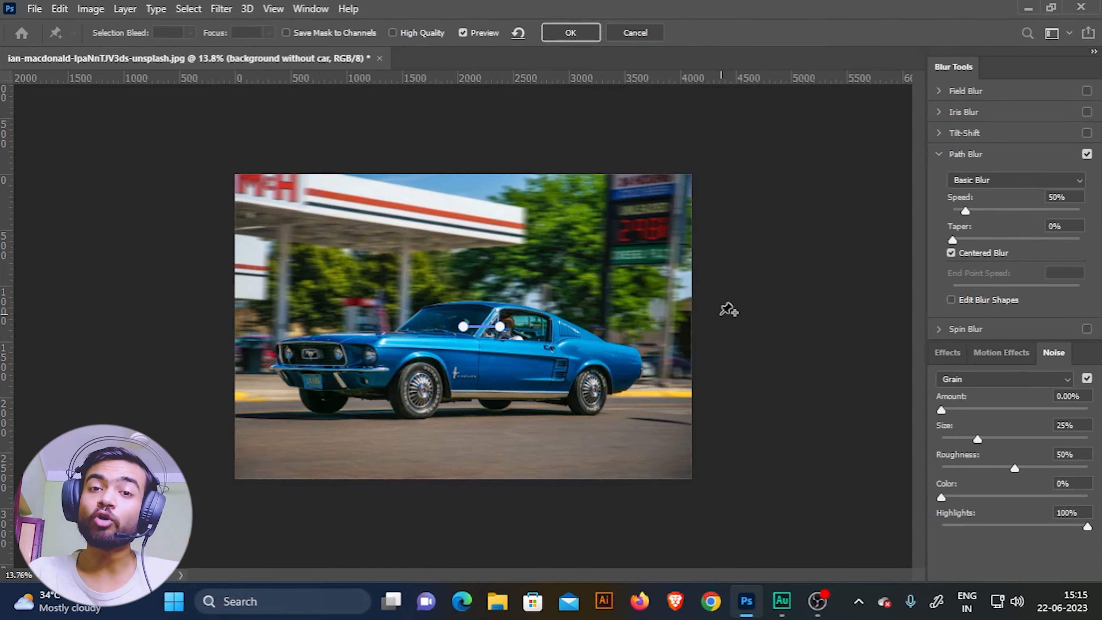
{"action": "left_click", "coordinate": [500, 327]}
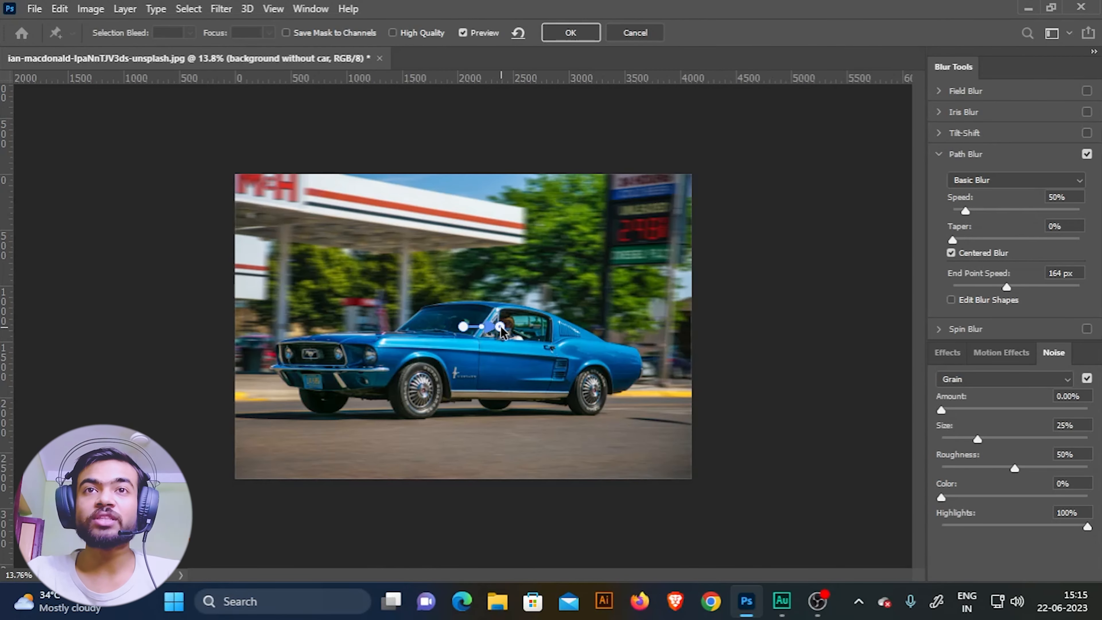
{"action": "key", "text": "Delete"}
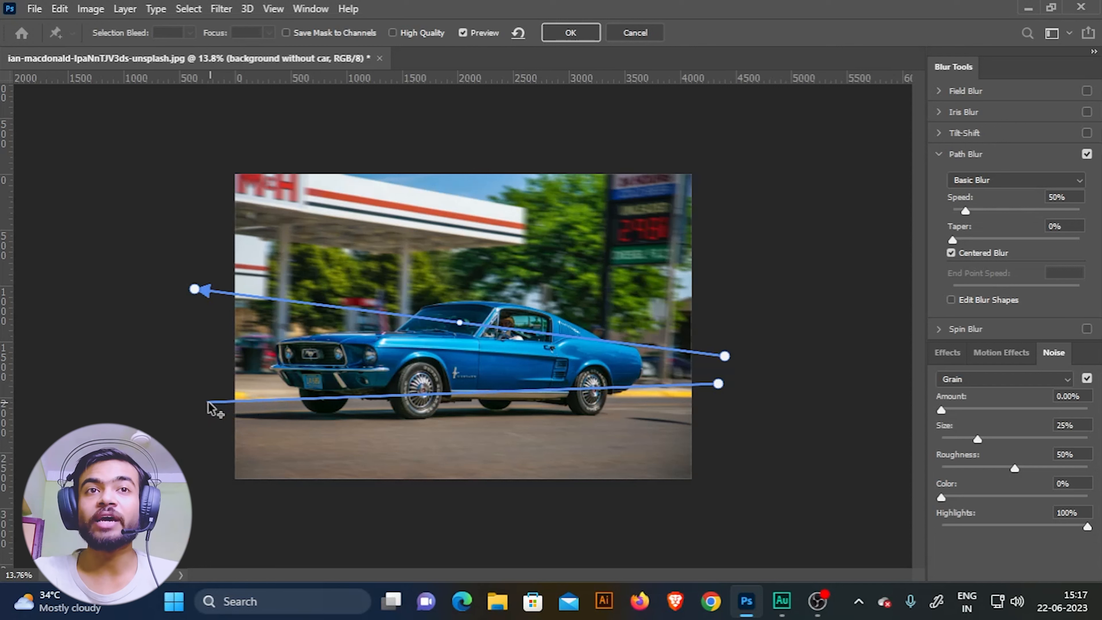
Draw blur paths across the photo from right to left, following the perspective of the canopy, car and road
{"action": "left_click_drag", "start_coordinate": [212, 406], "coordinate": [187, 406]}
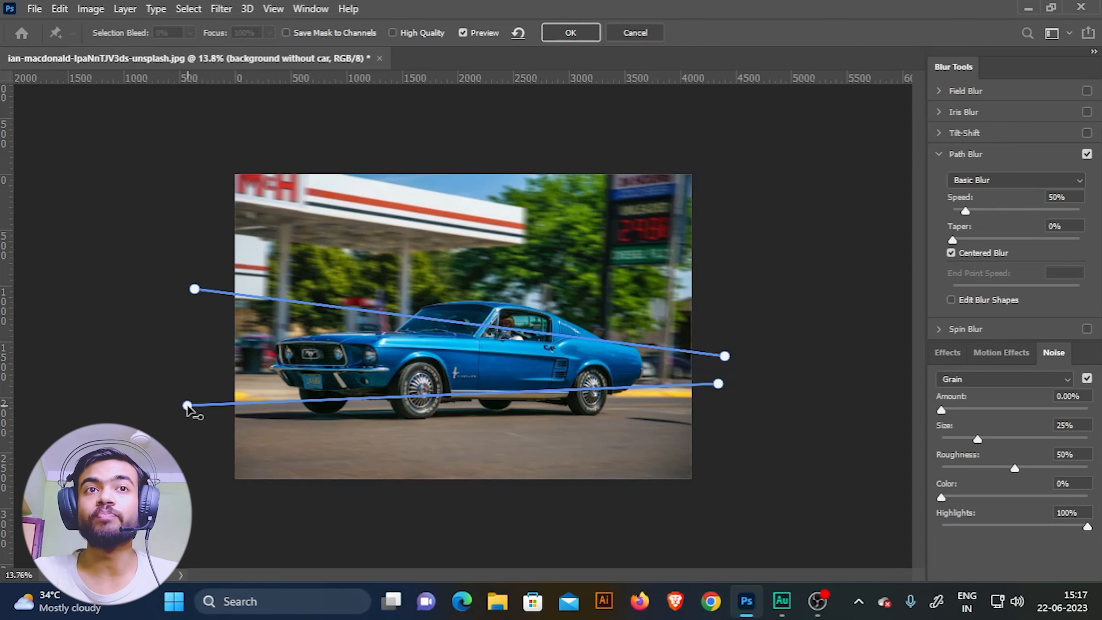
{"action": "left_click", "coordinate": [732, 329]}
{"action": "double_click", "coordinate": [186, 226]}
{"action": "left_click", "coordinate": [722, 413]}
{"action": "double_click", "coordinate": [183, 467]}
{"action": "left_click", "coordinate": [709, 272]}
{"action": "double_click", "coordinate": [206, 158]}
{"action": "left_click", "coordinate": [709, 271]}
Set the Path Blur speed to 300%
{"action": "left_click_drag", "start_coordinate": [1068, 198], "coordinate": [1019, 194]}
{"action": "type", "text": "300"}
{"action": "key", "text": "Return"}
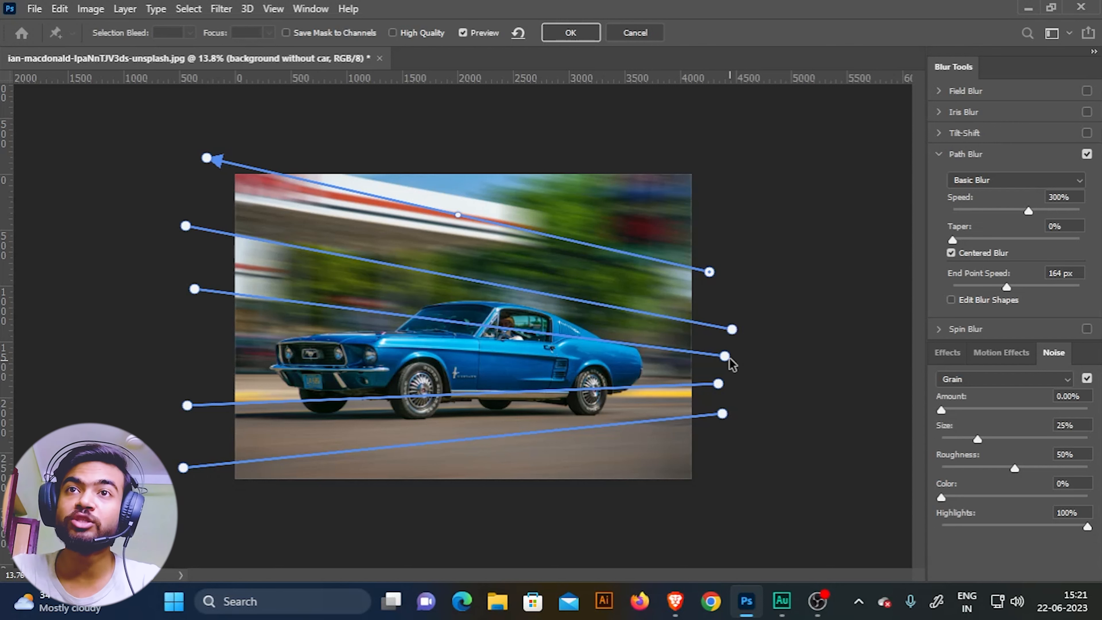
Enable Edit Blur Shapes and set the end point speed at the uppermost path's right end to 0 px
{"action": "left_click", "coordinate": [951, 300]}
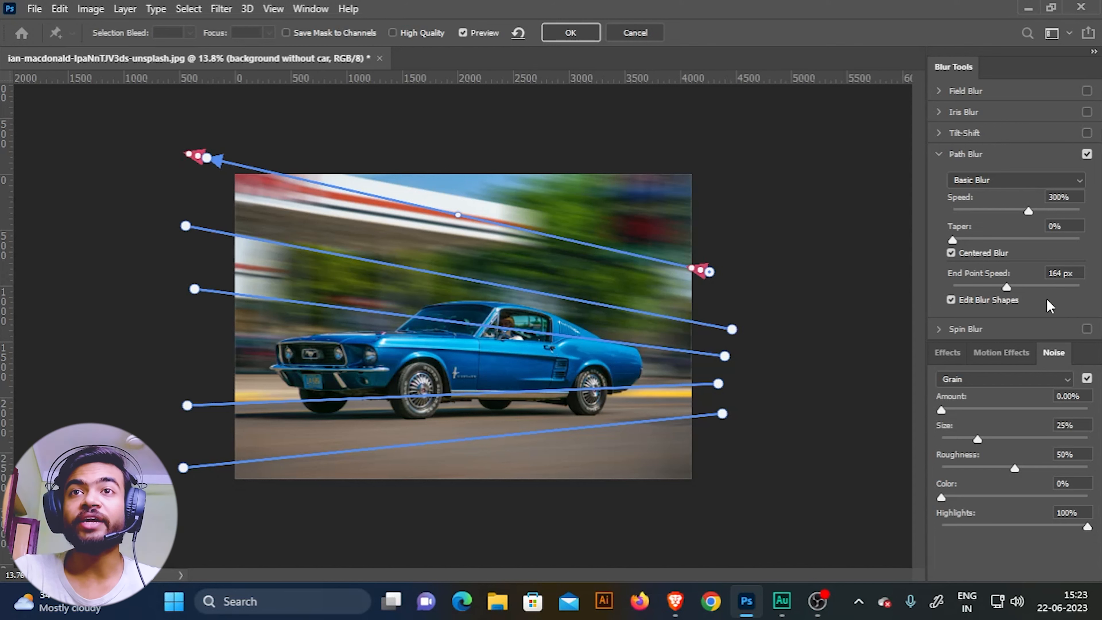
{"action": "double_click", "coordinate": [1055, 273]}
{"action": "type", "text": "0"}
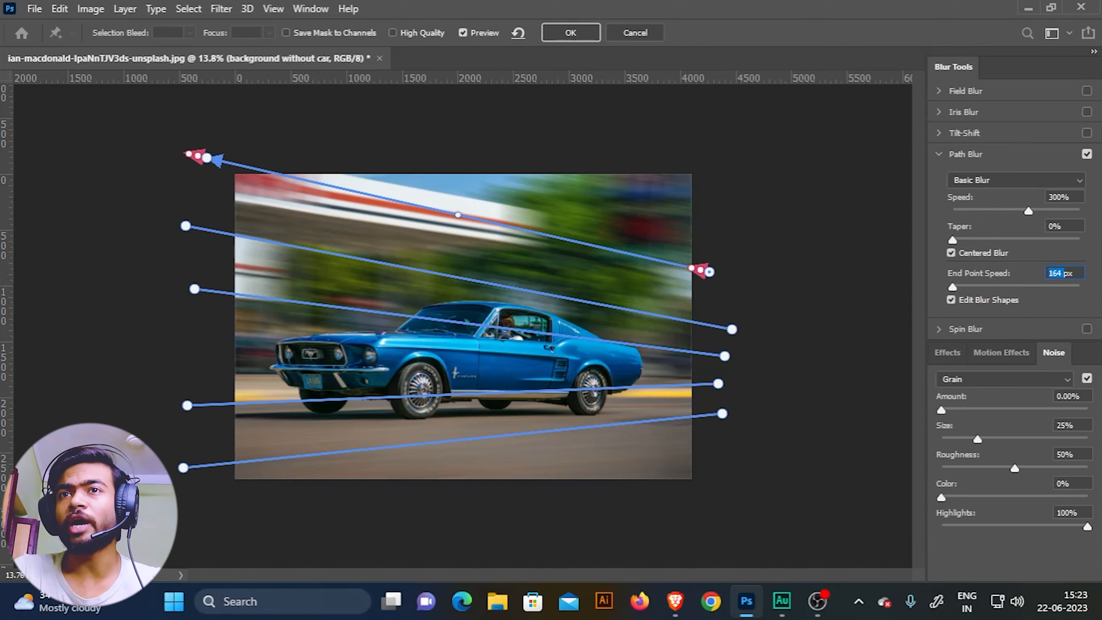
{"action": "key", "text": "Return"}
{"action": "left_click_drag", "start_coordinate": [952, 287], "coordinate": [1006, 287]}
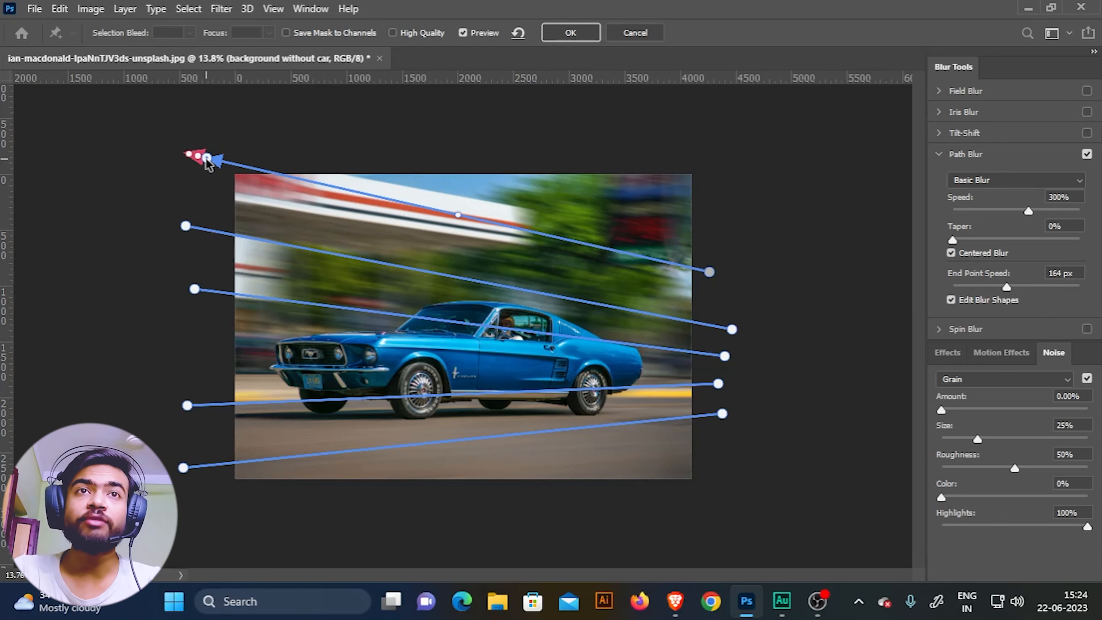
Set the end point speed at the uppermost path's left end to 400 px
{"action": "double_click", "coordinate": [1064, 274]}
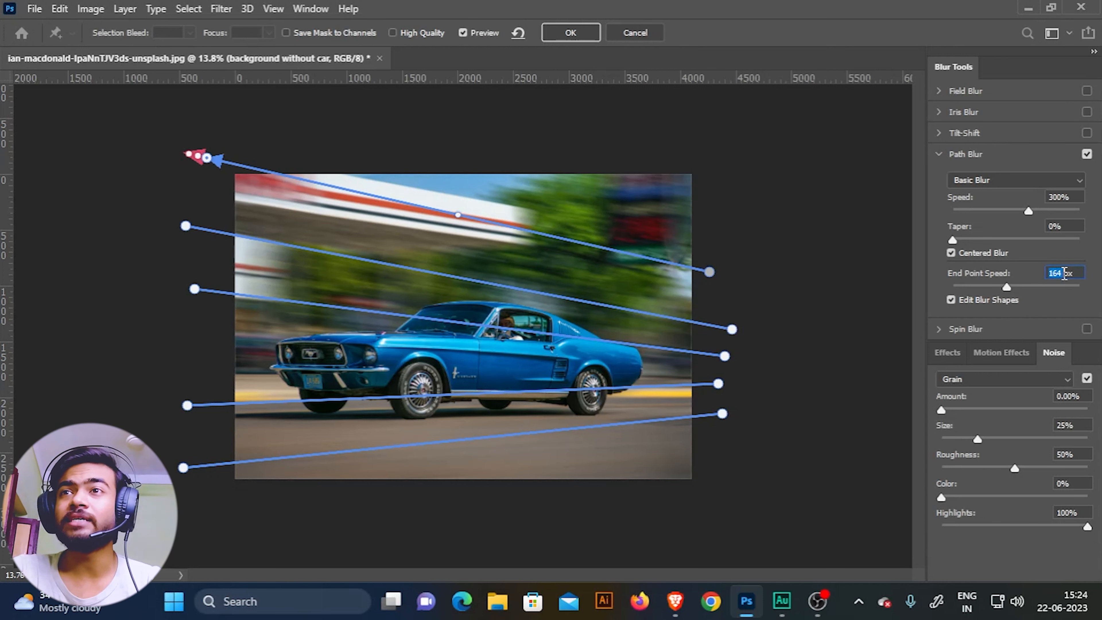
{"action": "type", "text": "400"}
{"action": "key", "text": "Return"}
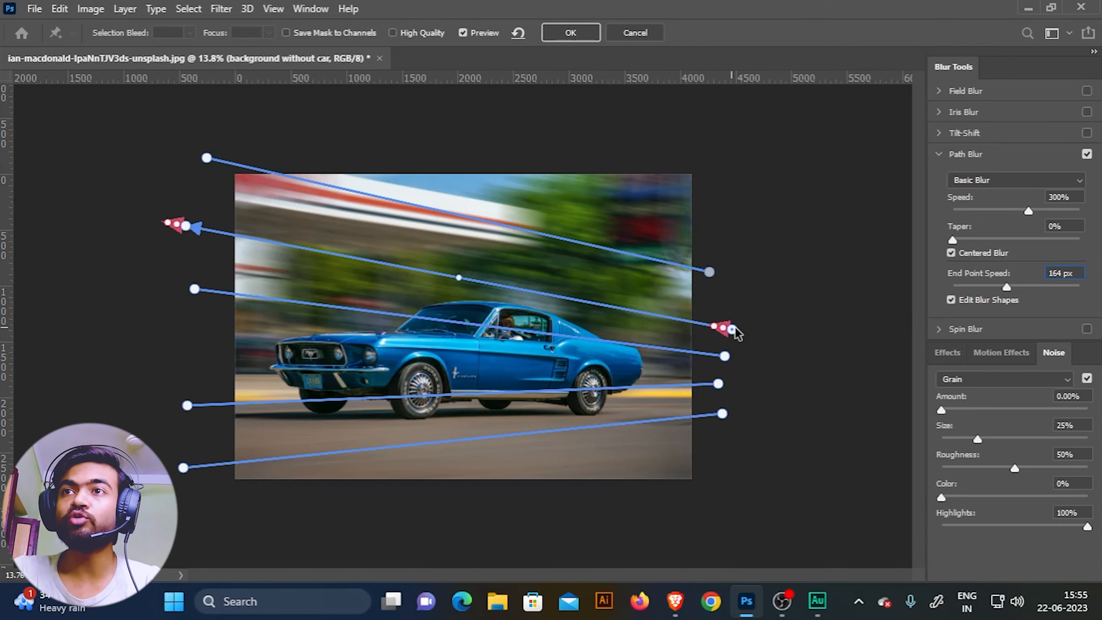
Set the end point speed at the right end of the second path from the top to 0 px
{"action": "double_click", "coordinate": [1060, 273]}
{"action": "type", "text": "0"}
{"action": "key", "text": "Return"}
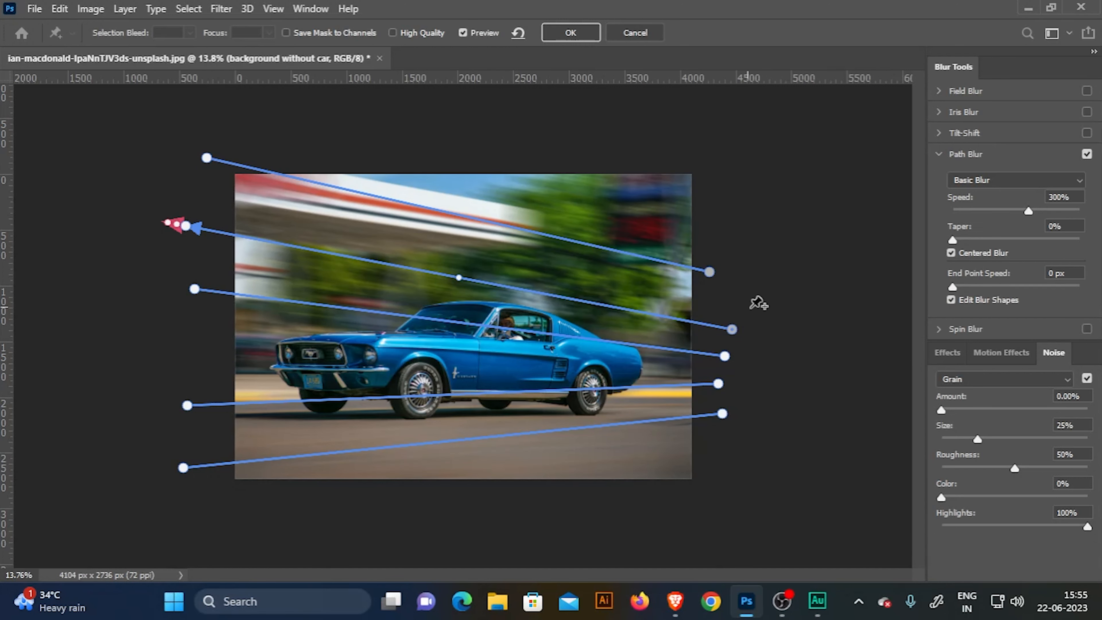
Zero the end point speed at the third path's right end, and set the top two paths' left ends to 400 px
{"action": "left_click", "coordinate": [725, 356]}
{"action": "left_click", "coordinate": [186, 226]}
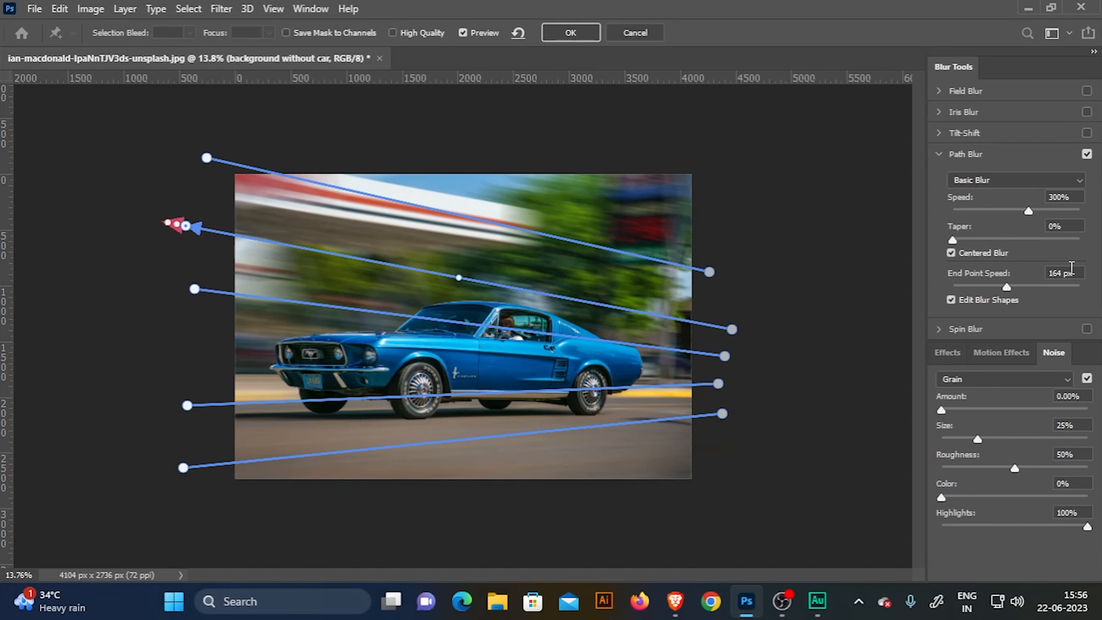
{"action": "double_click", "coordinate": [1061, 273]}
{"action": "type", "text": "400"}
{"action": "left_click", "coordinate": [207, 158]}
{"action": "double_click", "coordinate": [1061, 273]}
{"action": "type", "text": "400"}
Move the right ends of the blur paths in close to the image's right edge and apply the Path Blur
{"action": "left_click_drag", "start_coordinate": [709, 272], "coordinate": [697, 271]}
{"action": "left_click", "coordinate": [732, 329]}
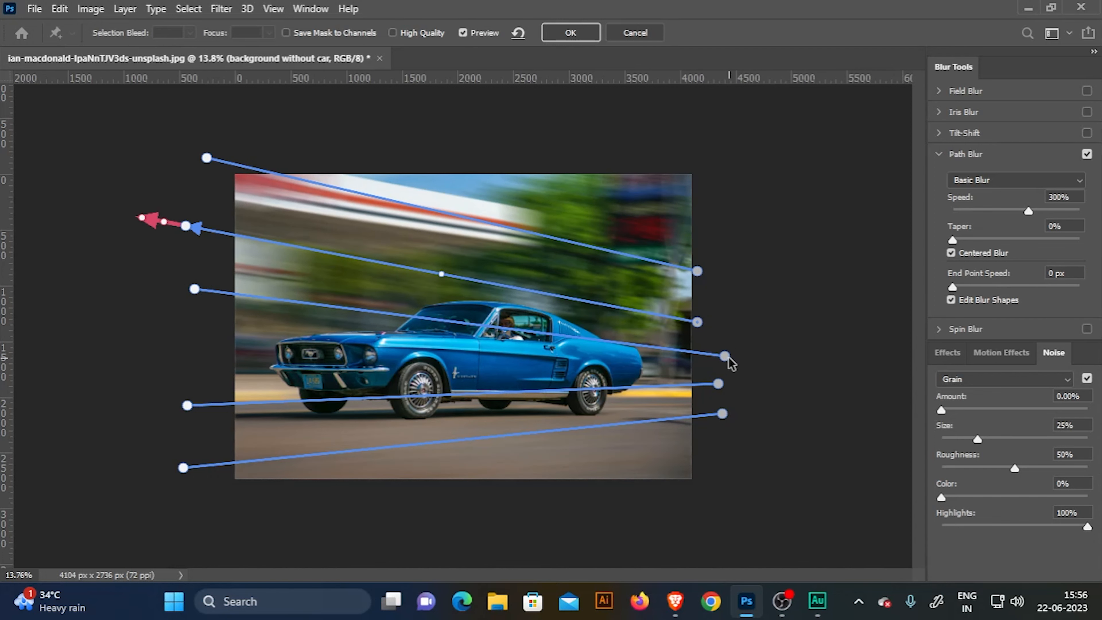
{"action": "left_click", "coordinate": [725, 356]}
{"action": "left_click", "coordinate": [718, 383]}
{"action": "left_click", "coordinate": [722, 413]}
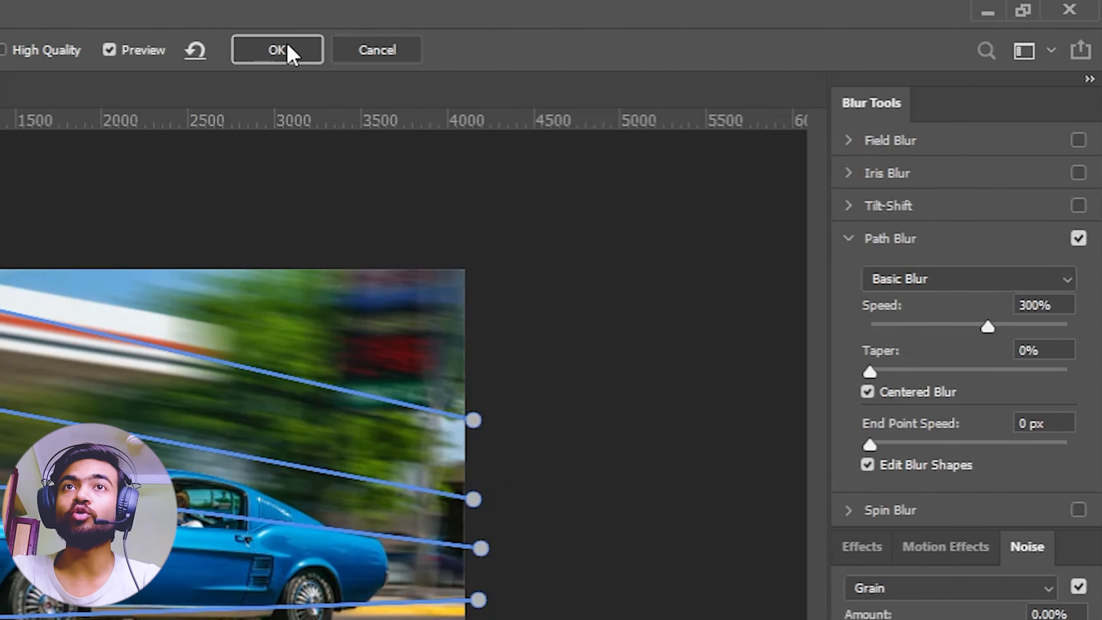
{"action": "left_click", "coordinate": [518, 36]}
Reopen the background without car layer's Blur Gallery filter and apply grain noise with amount 8.84% and size 84%
{"action": "scroll", "coordinate": [296, 467], "scroll_direction": "up", "scroll_amount": 5}
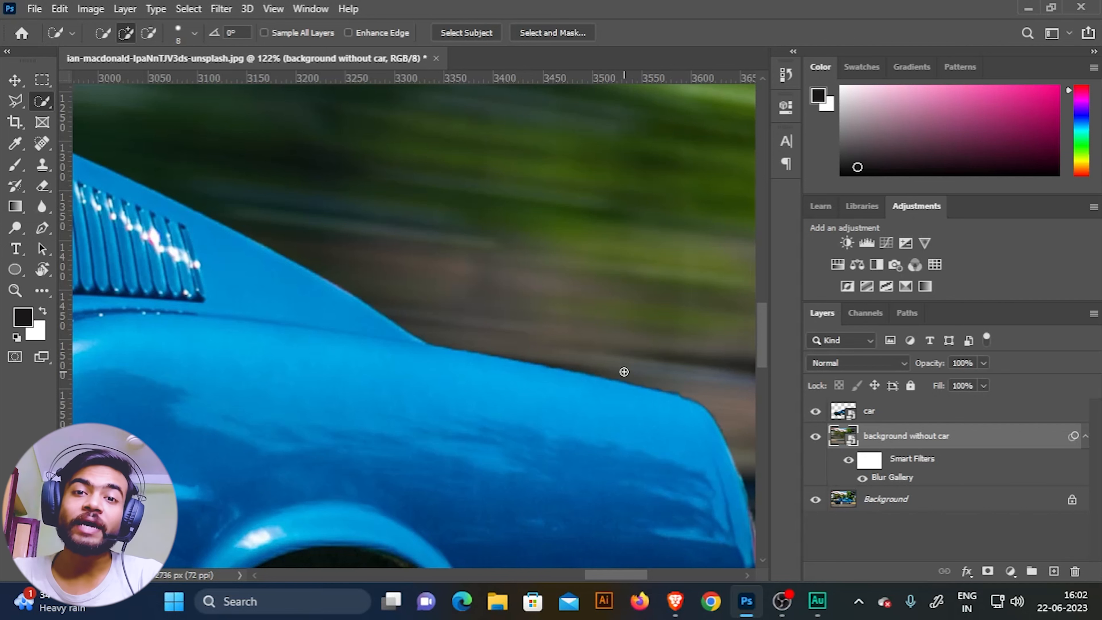
{"action": "double_click", "coordinate": [895, 476]}
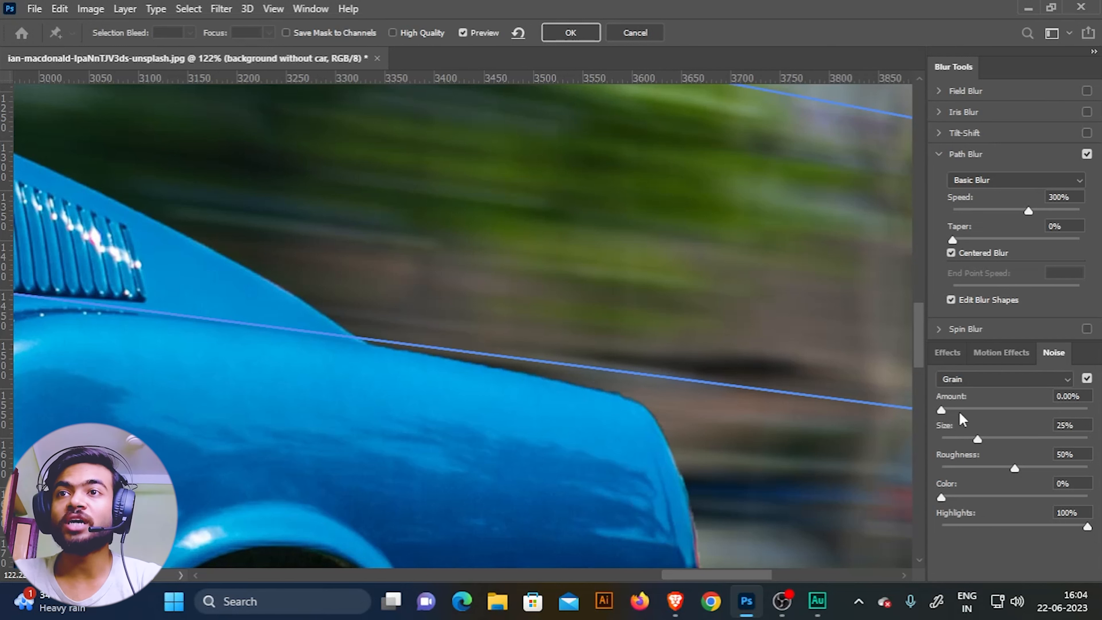
{"action": "mouse_move", "coordinate": [942, 412]}
{"action": "left_mouse_down"}
{"action": "mouse_move", "coordinate": [982, 414]}
{"action": "mouse_move", "coordinate": [955, 416]}
{"action": "left_mouse_up"}
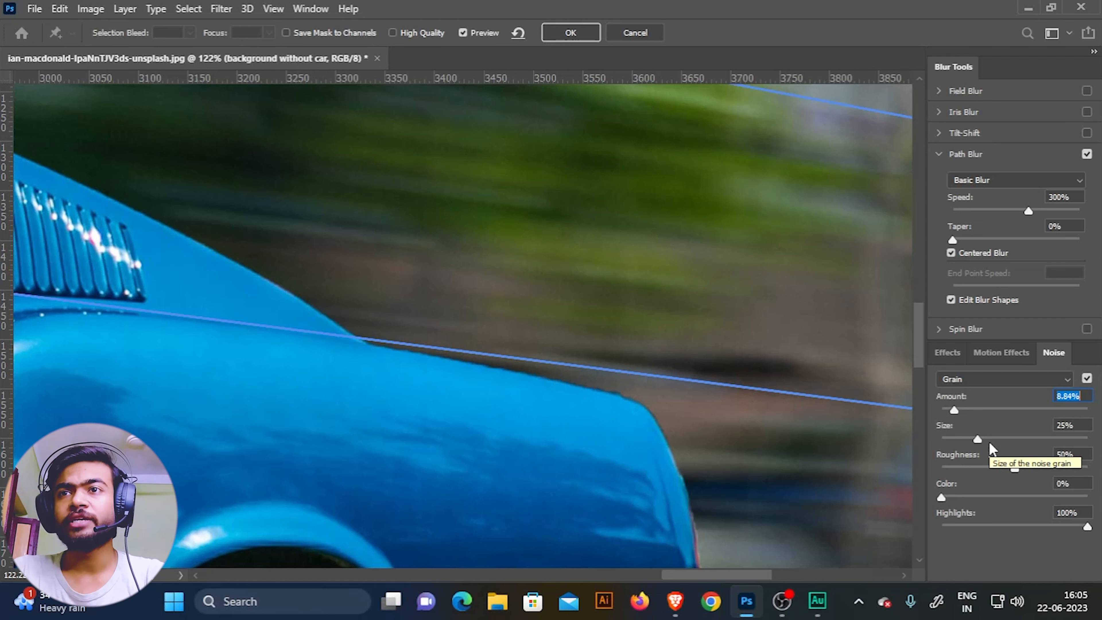
{"action": "left_click_drag", "start_coordinate": [979, 442], "coordinate": [1066, 447]}
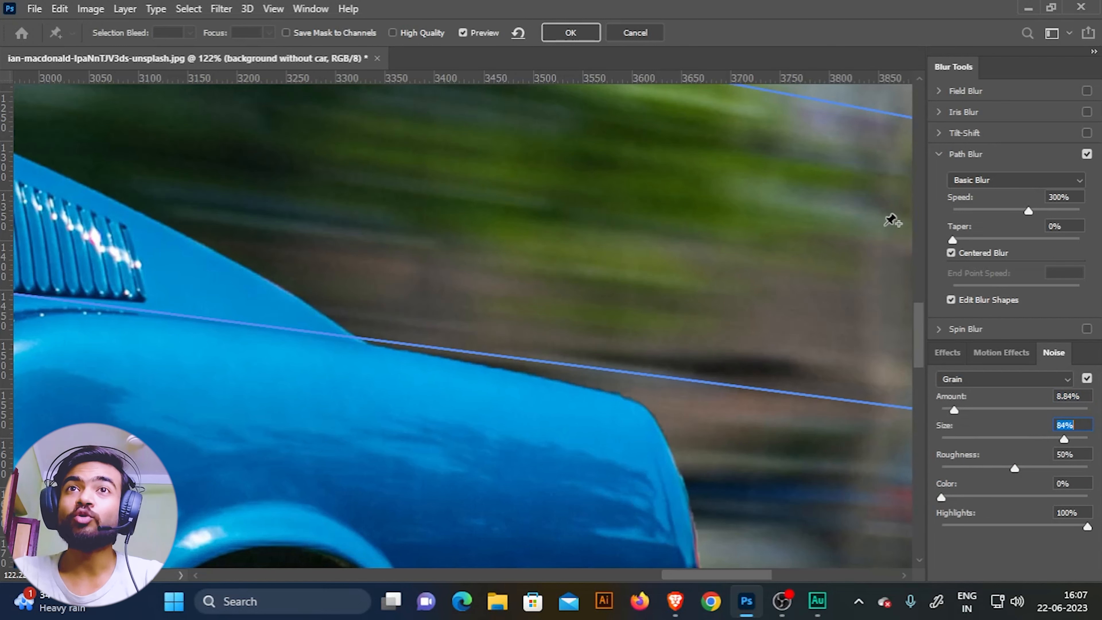
{"action": "left_click", "coordinate": [583, 33]}
{"action": "key", "text": "ctrl+0"}
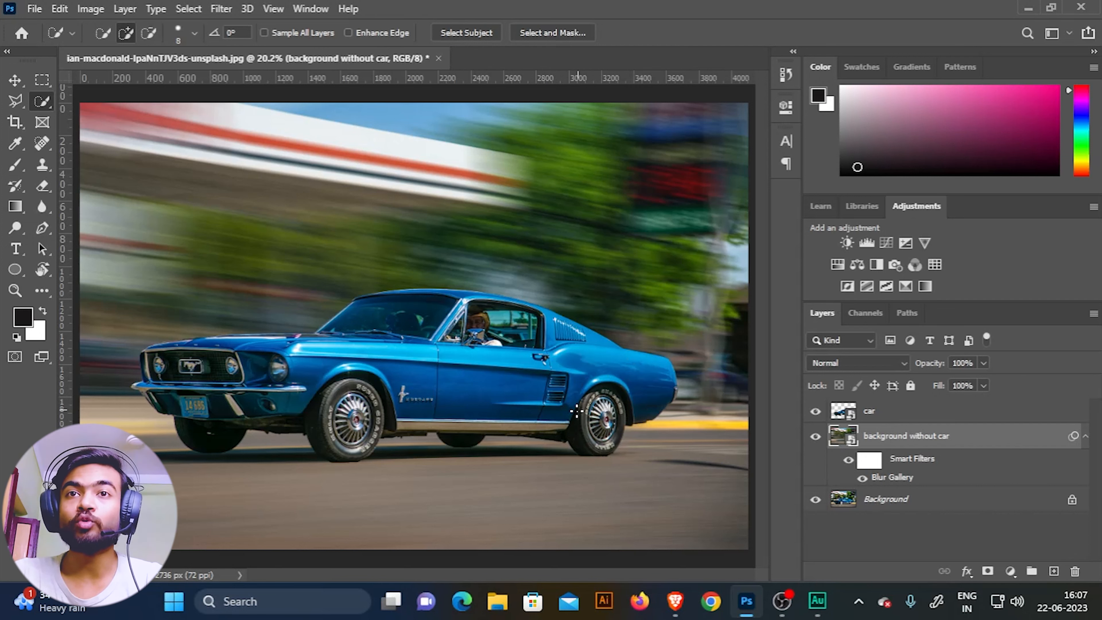
Start a Spin Blur filter on the car layer
{"action": "left_click", "coordinate": [907, 418]}
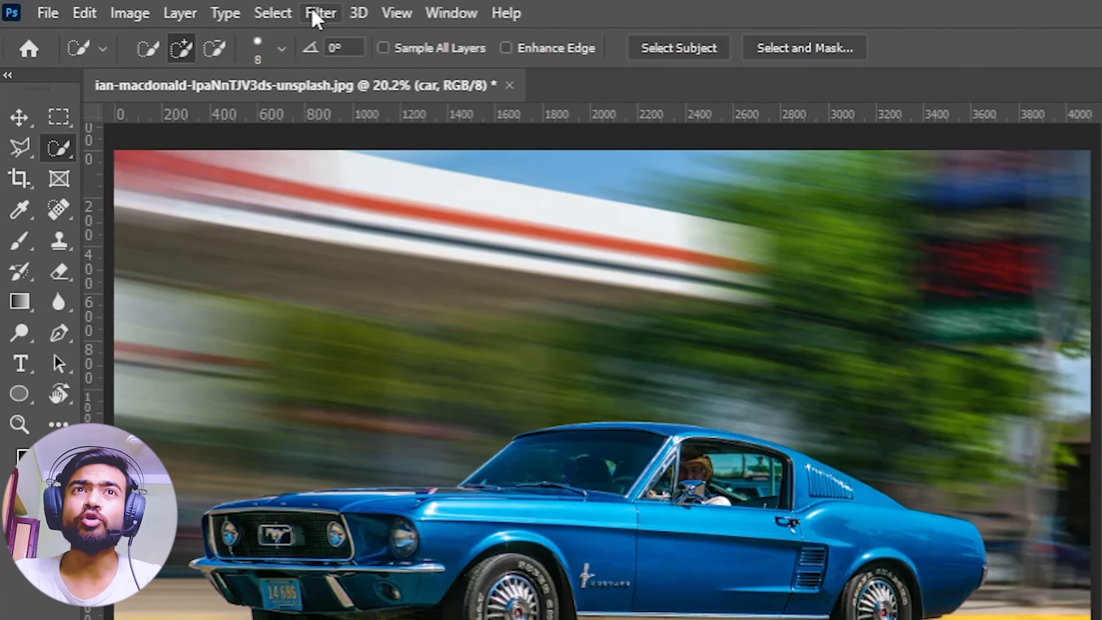
{"action": "left_click", "coordinate": [221, 9]}
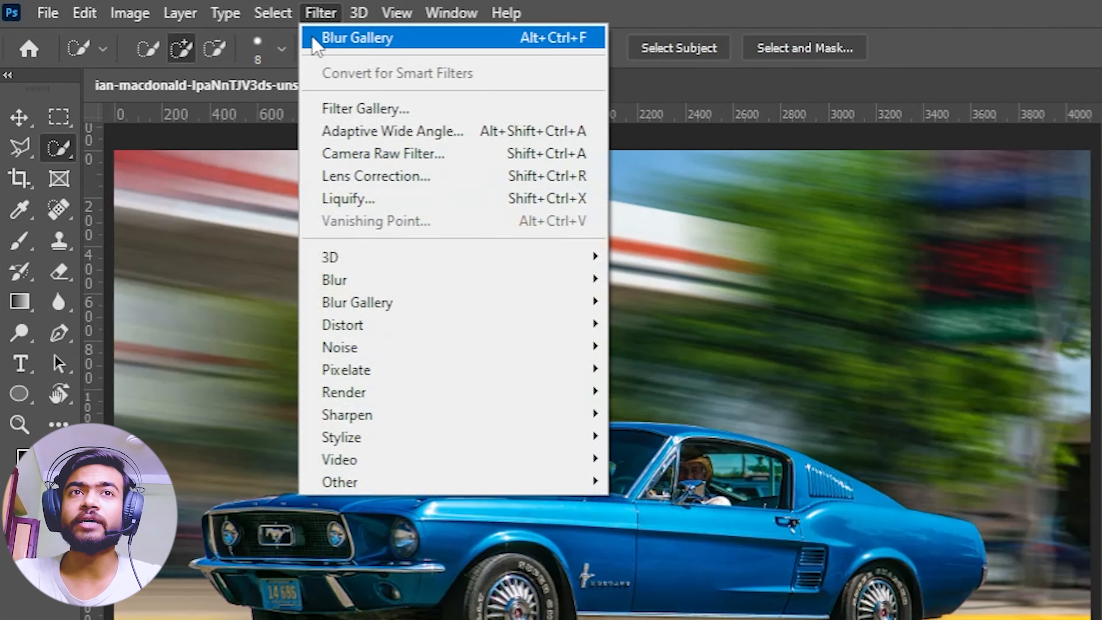
{"action": "mouse_move", "coordinate": [393, 310]}
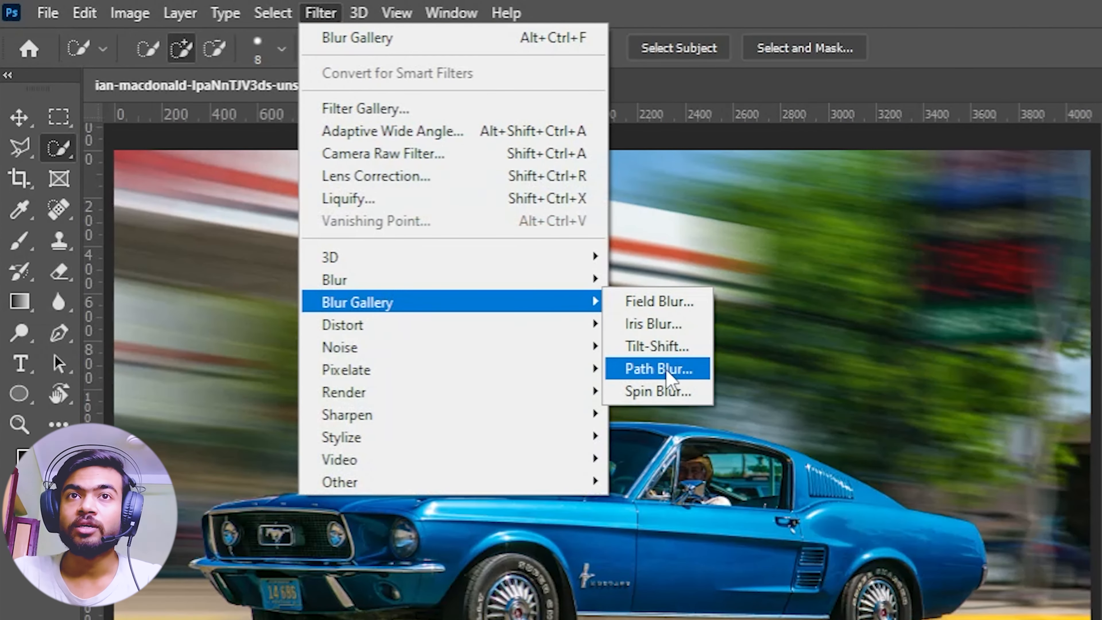
{"action": "left_click", "coordinate": [658, 392]}
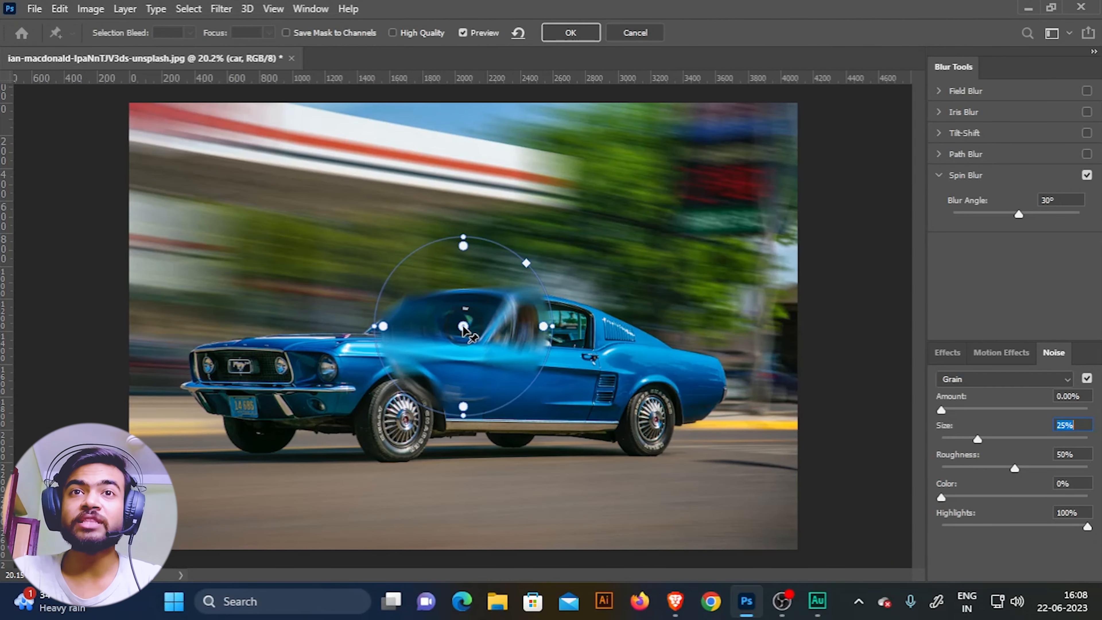
Fit spin blur rings over the car's wheels with a 15° blur angle and 8.84% grain at 84% size, and apply the filter
{"action": "left_click_drag", "start_coordinate": [463, 327], "coordinate": [653, 420]}
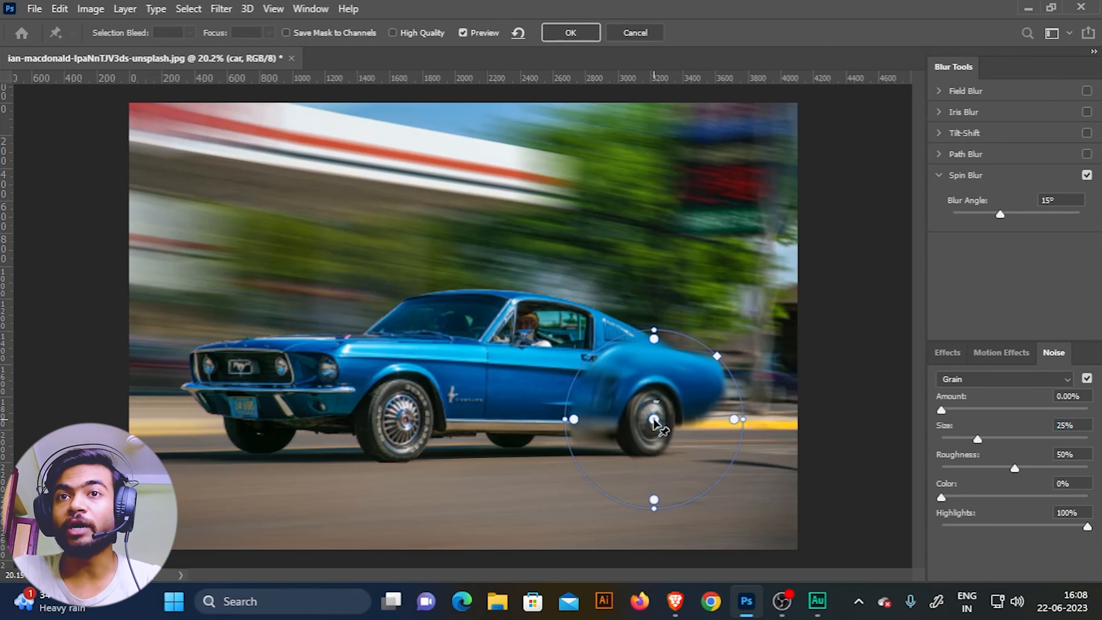
{"action": "left_click_drag", "start_coordinate": [721, 355], "coordinate": [679, 373]}
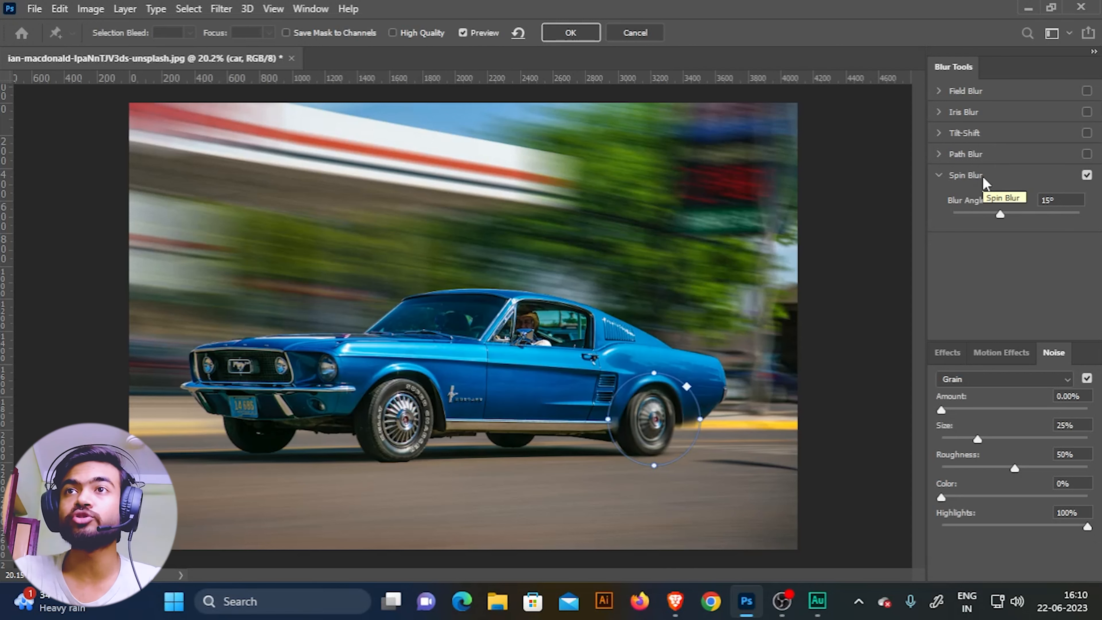
{"action": "left_click_drag", "start_coordinate": [1000, 215], "coordinate": [1030, 217]}
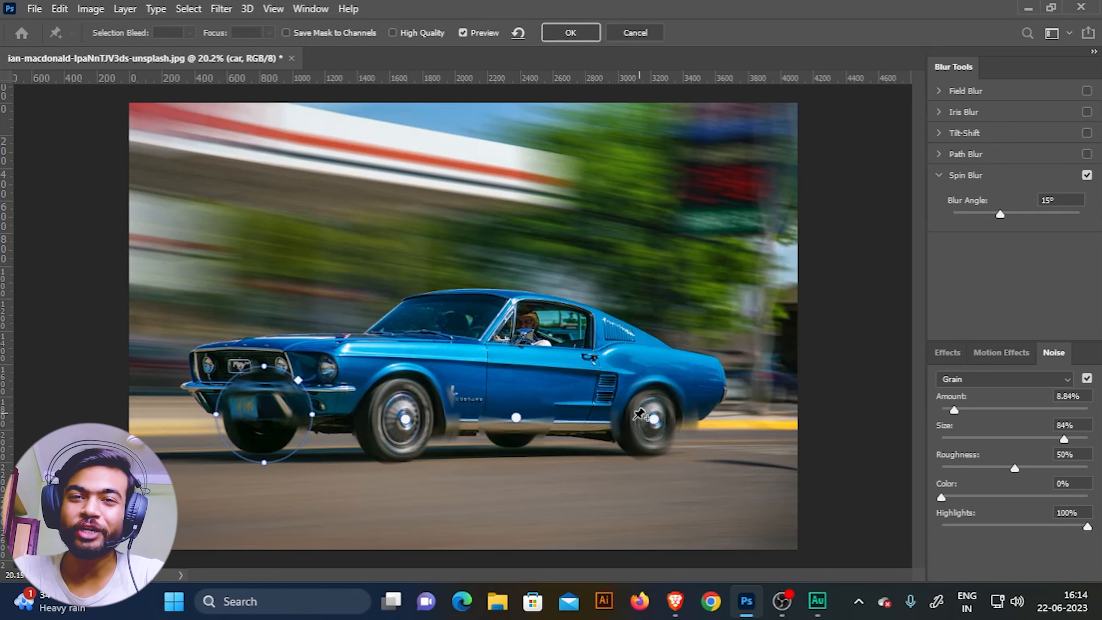
{"action": "left_click", "coordinate": [565, 34]}
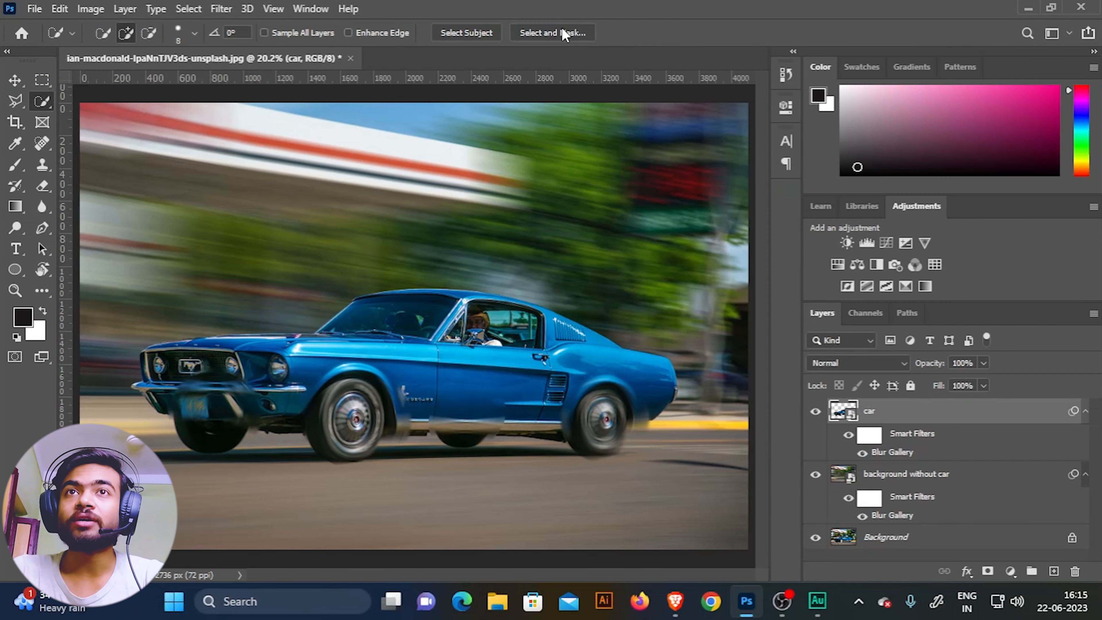
On the car layer's filter mask, brush black at size 45 over the bodywork around the rear wheel and white over its tyre
{"action": "left_click", "coordinate": [868, 437]}
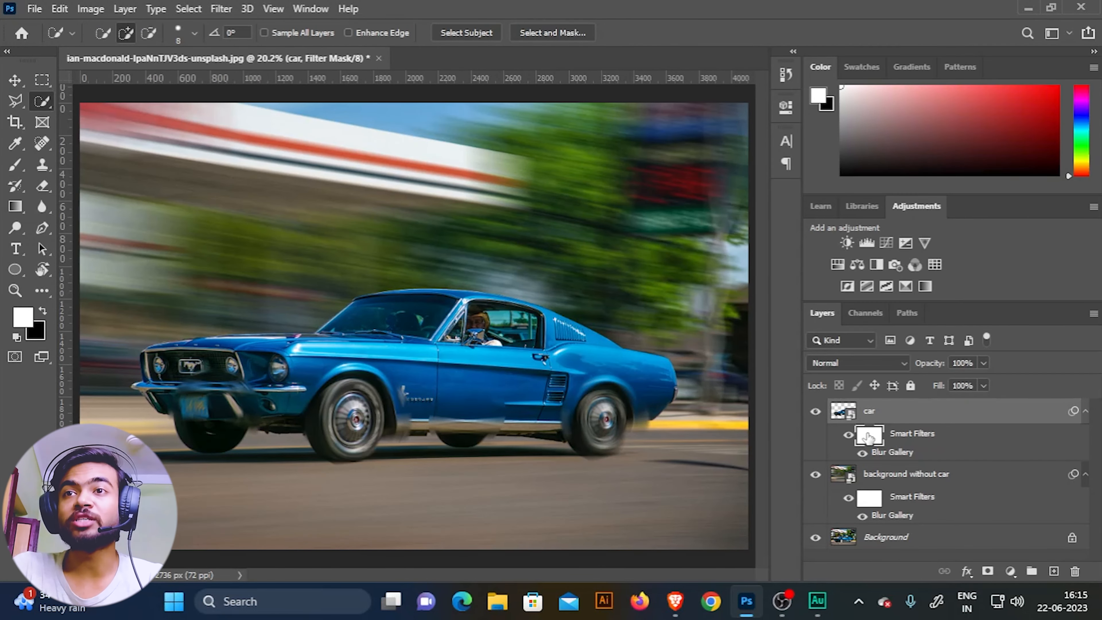
{"action": "key", "text": "b"}
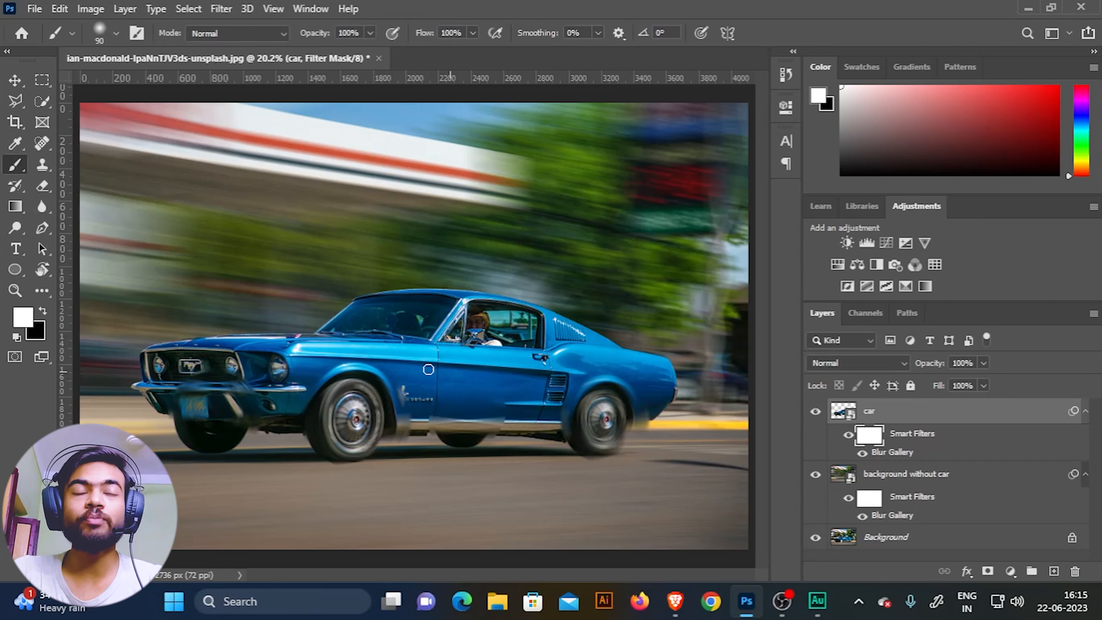
{"action": "left_click", "coordinate": [43, 312]}
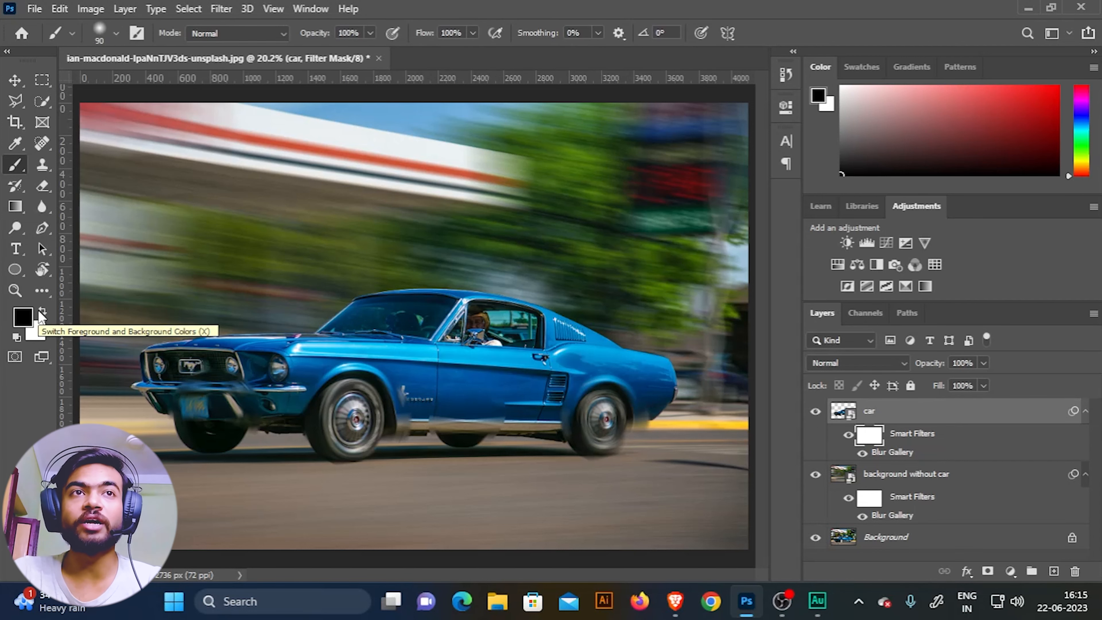
{"action": "scroll", "coordinate": [622, 544], "scroll_direction": "up", "scroll_amount": 8}
{"action": "mouse_move", "coordinate": [577, 256]}
{"action": "left_mouse_down"}
{"action": "mouse_move", "coordinate": [430, 524]}
{"action": "mouse_move", "coordinate": [325, 504]}
{"action": "mouse_move", "coordinate": [431, 343]}
{"action": "left_mouse_up"}
{"action": "key", "text": "bracketleft"}
{"action": "key", "text": "bracketleft"}
{"action": "key", "text": "bracketleft"}
{"action": "key", "text": "bracketleft"}
{"action": "key", "text": "bracketleft"}
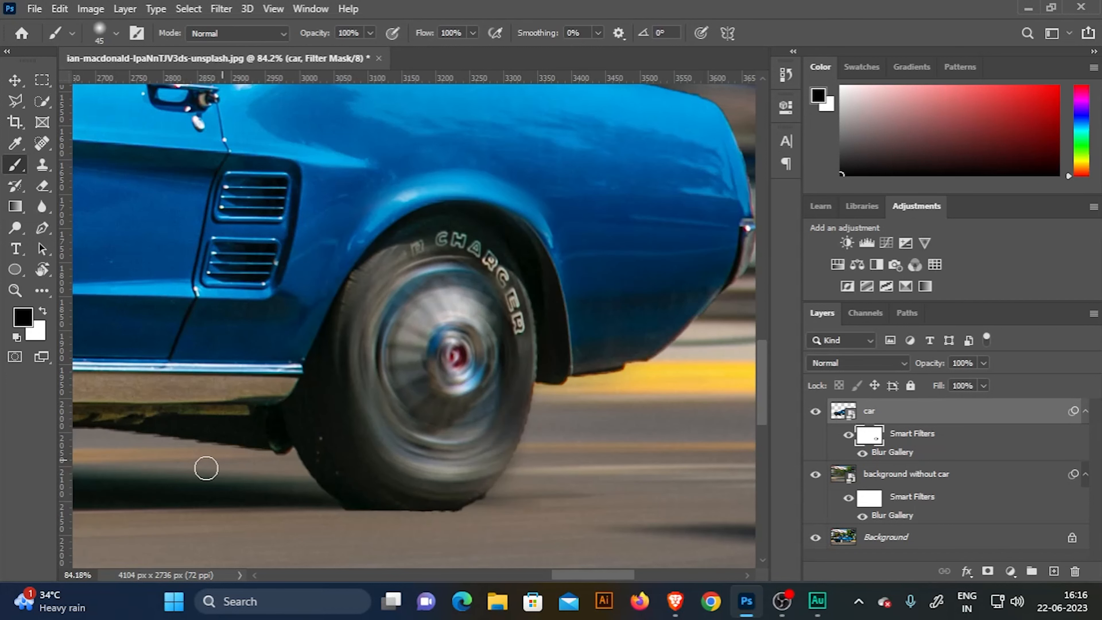
{"action": "key", "text": "x"}
{"action": "mouse_move", "coordinate": [483, 250]}
{"action": "left_mouse_down"}
{"action": "mouse_move", "coordinate": [523, 332]}
{"action": "mouse_move", "coordinate": [521, 413]}
{"action": "mouse_move", "coordinate": [415, 505]}
{"action": "mouse_move", "coordinate": [325, 475]}
{"action": "mouse_move", "coordinate": [524, 352]}
{"action": "mouse_move", "coordinate": [499, 253]}
{"action": "mouse_move", "coordinate": [333, 402]}
{"action": "left_mouse_up"}
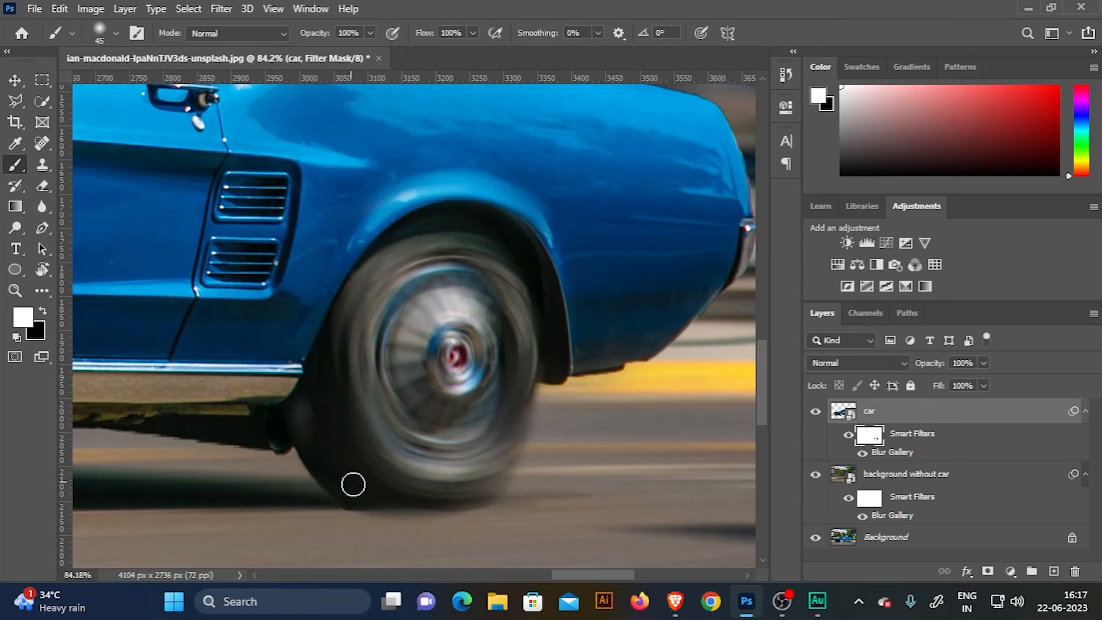
Brush black on the filter mask over the fender, badge and sill around the near front wheel to remove their spin blur
{"action": "scroll", "coordinate": [368, 485], "scroll_direction": "down", "scroll_amount": 3}
{"action": "scroll", "coordinate": [147, 359], "scroll_direction": "up", "scroll_amount": 5}
{"action": "key", "text": "x"}
{"action": "mouse_move", "coordinate": [663, 201]}
{"action": "left_mouse_down"}
{"action": "mouse_move", "coordinate": [319, 271]}
{"action": "mouse_move", "coordinate": [576, 399]}
{"action": "mouse_move", "coordinate": [265, 345]}
{"action": "mouse_move", "coordinate": [183, 360]}
{"action": "left_mouse_up"}
{"action": "scroll", "coordinate": [640, 334], "scroll_direction": "down", "scroll_amount": 3}
{"action": "scroll", "coordinate": [580, 246], "scroll_direction": "up", "scroll_amount": 3}
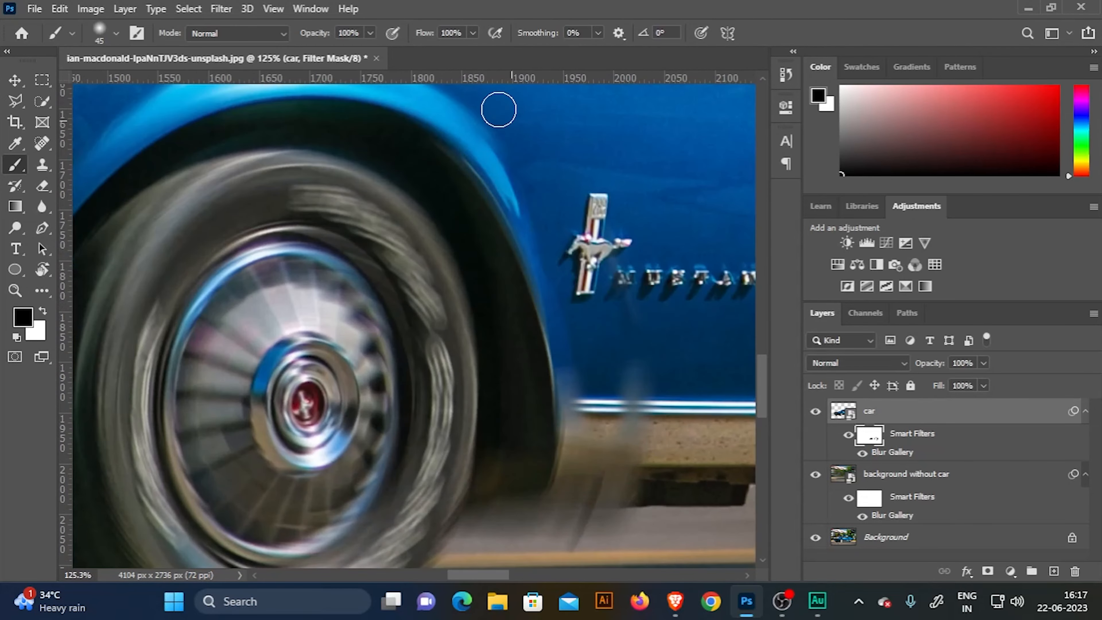
{"action": "scroll", "coordinate": [599, 189], "scroll_direction": "down", "scroll_amount": 3}
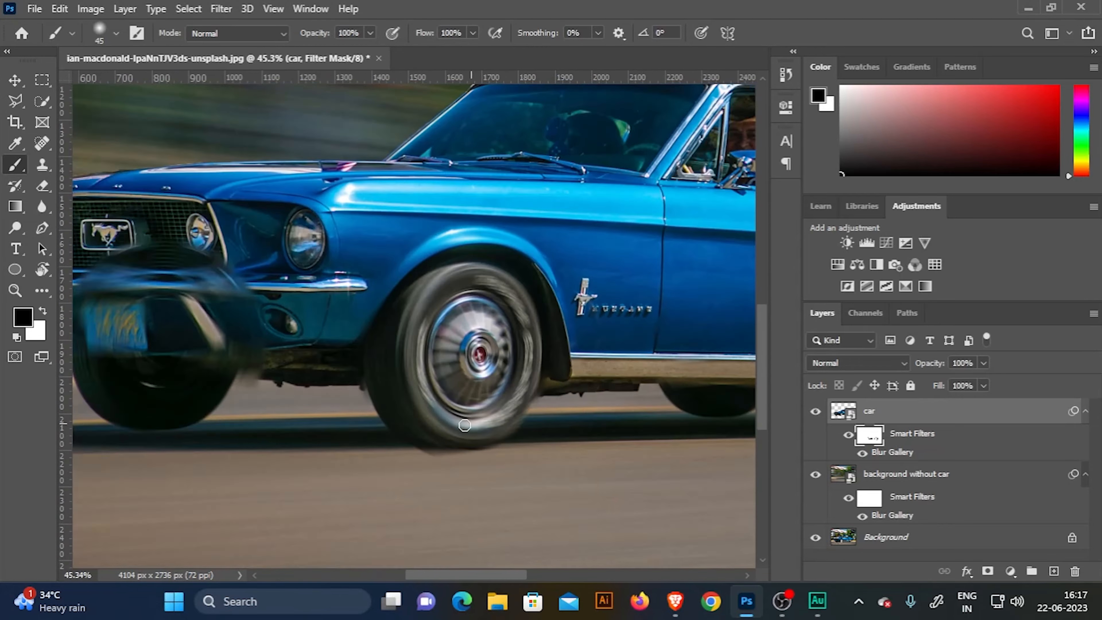
Refine the filter mask along the near front wheel's tyre edges with white to restore blur and black to remove it
{"action": "scroll", "coordinate": [433, 478], "scroll_direction": "up", "scroll_amount": 2}
{"action": "left_click", "coordinate": [23, 317]}
{"action": "key", "text": "x"}
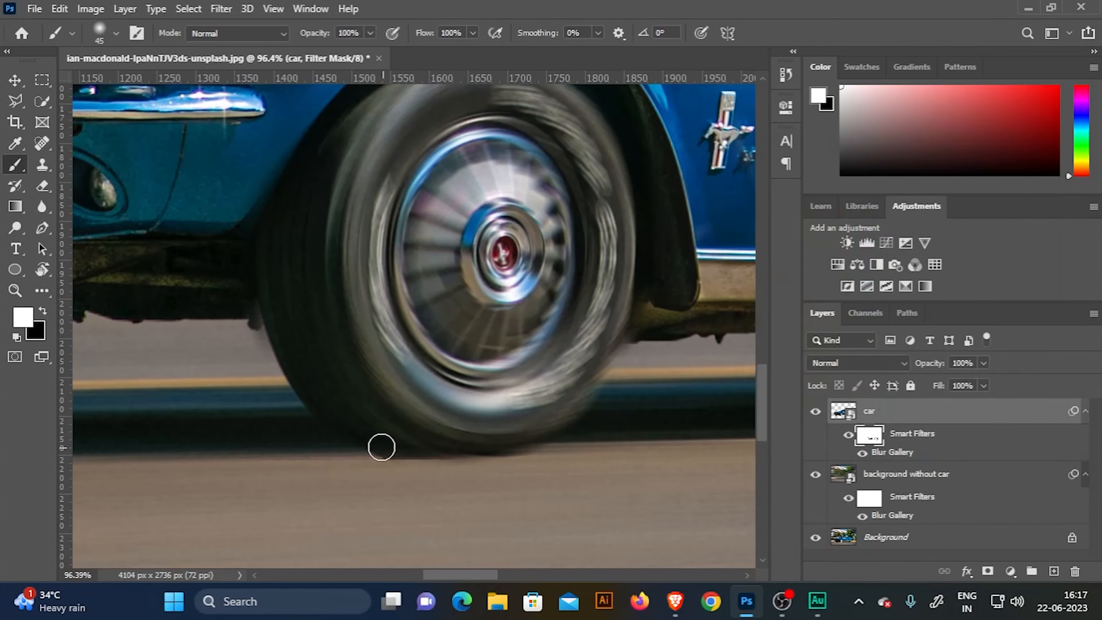
{"action": "key", "text": "x"}
{"action": "scroll", "coordinate": [463, 182], "scroll_direction": "up", "scroll_amount": 2}
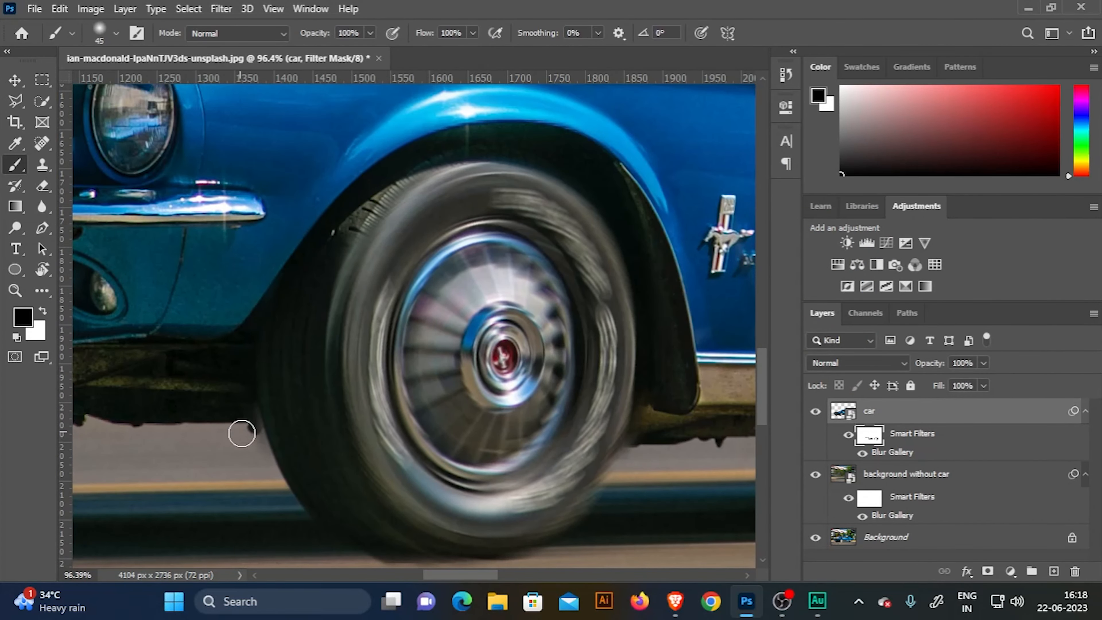
{"action": "key", "text": "x"}
Brush black on the filter mask over the grille, bumper and licence plate around the far front wheel to remove their spin blur
{"action": "scroll", "coordinate": [587, 295], "scroll_direction": "down", "scroll_amount": 3}
{"action": "scroll", "coordinate": [302, 303], "scroll_direction": "up", "scroll_amount": 3}
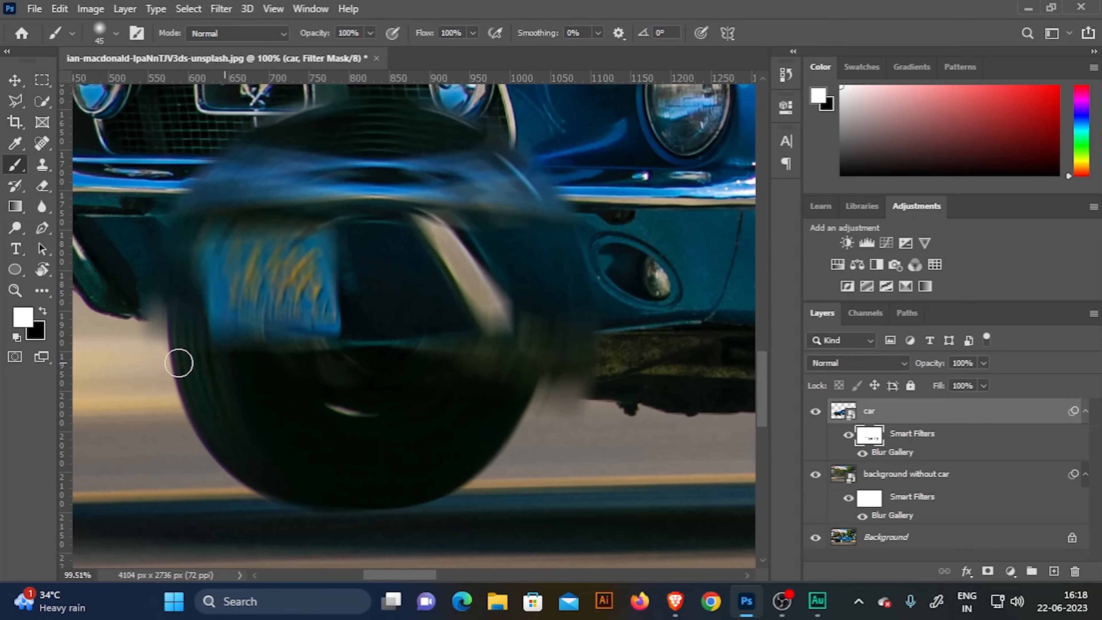
{"action": "key", "text": "x"}
{"action": "left_click_drag", "start_coordinate": [505, 117], "coordinate": [234, 143]}
{"action": "left_click_drag", "start_coordinate": [191, 182], "coordinate": [558, 186]}
{"action": "mouse_move", "coordinate": [581, 387]}
{"action": "left_mouse_down"}
{"action": "mouse_move", "coordinate": [58, 274]}
{"action": "mouse_move", "coordinate": [573, 217]}
{"action": "mouse_move", "coordinate": [204, 263]}
{"action": "left_mouse_up"}
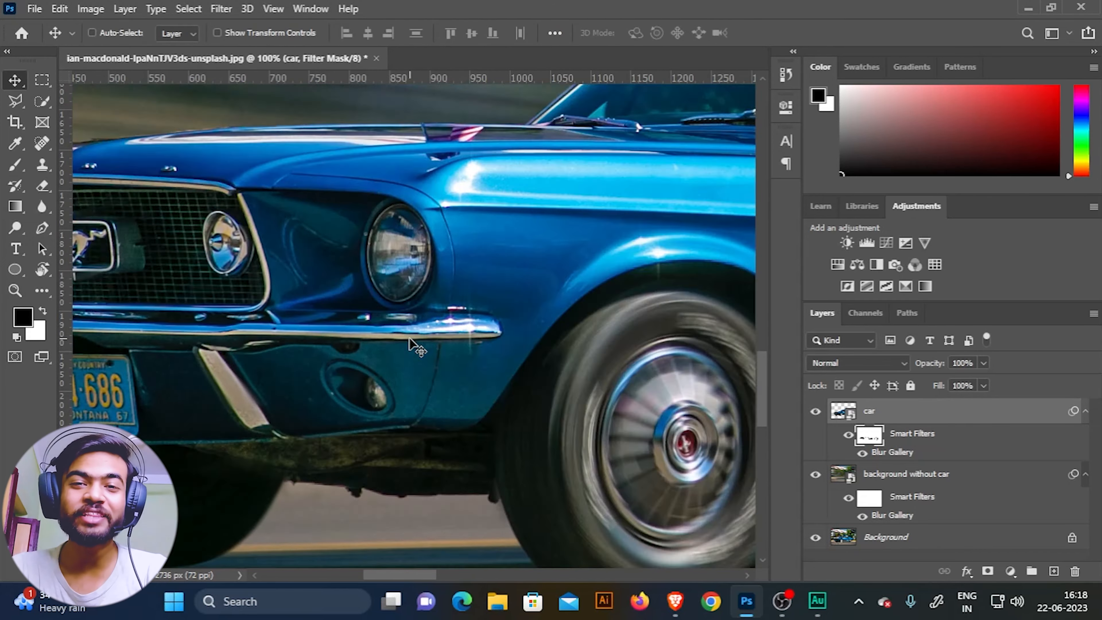
{"action": "key", "text": "ctrl+0"}
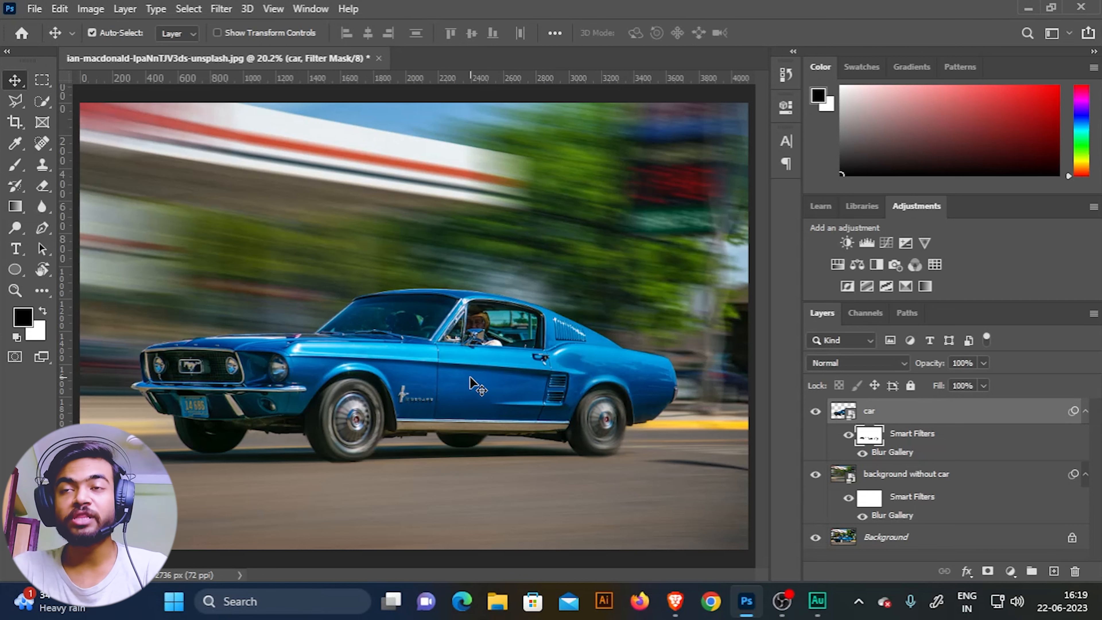
Duplicate the car layer and delete the smart filters from the copy
{"action": "key", "text": "ctrl+j"}
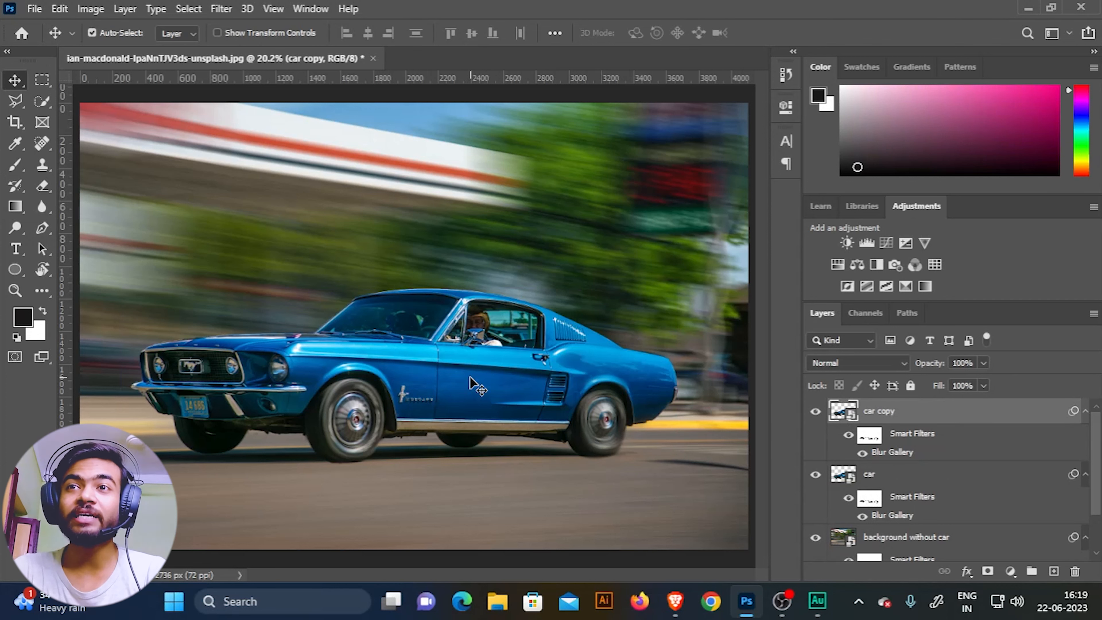
{"action": "left_click_drag", "start_coordinate": [910, 436], "coordinate": [1076, 573]}
Rename the duplicated car layer as "flash blur"
{"action": "double_click", "coordinate": [881, 411]}
{"action": "type", "text": "flash bou"}
{"action": "key", "text": "BackSpace"}
{"action": "key", "text": "BackSpace"}
{"action": "type", "text": "lur"}
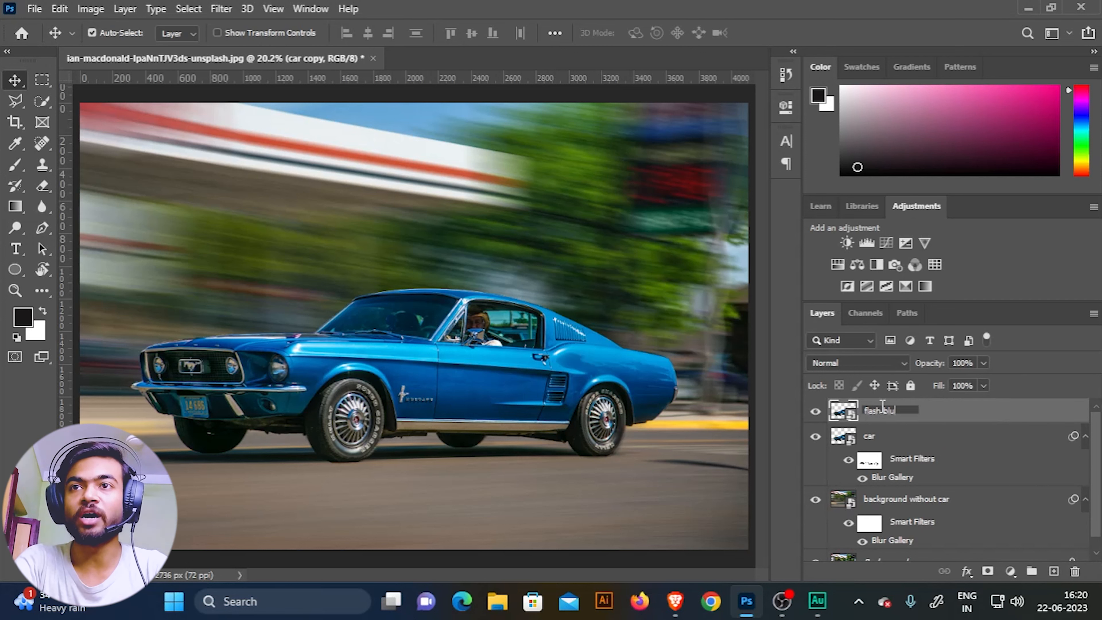
{"action": "key", "text": "Return"}
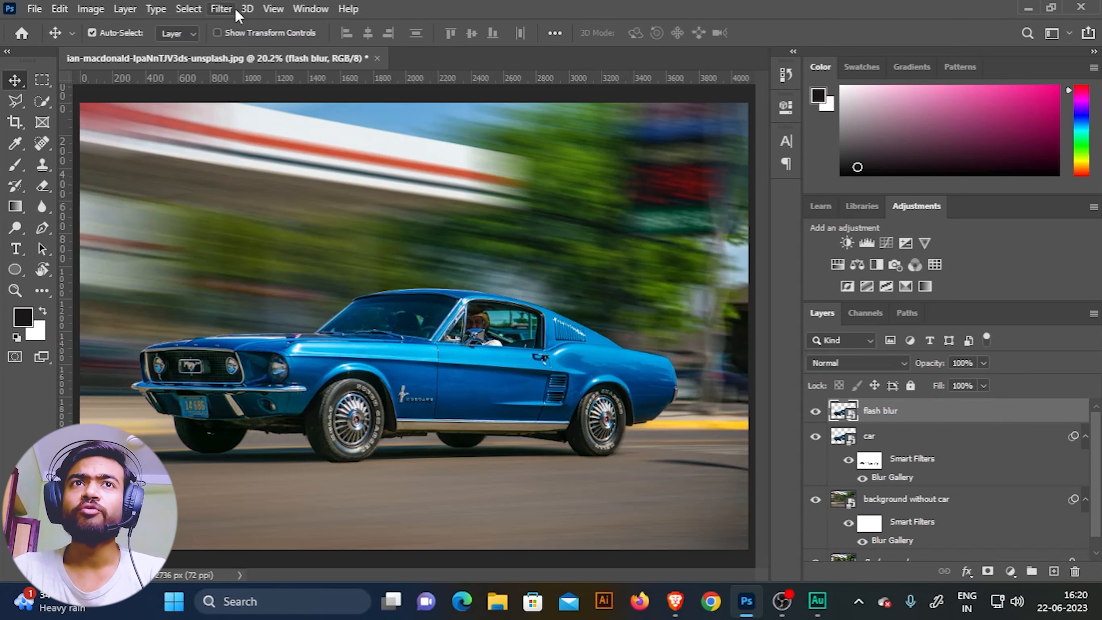
Start a Path Blur filter on the flash blur layer and delete its default path
{"action": "left_click", "coordinate": [221, 9]}
{"action": "mouse_move", "coordinate": [250, 210]}
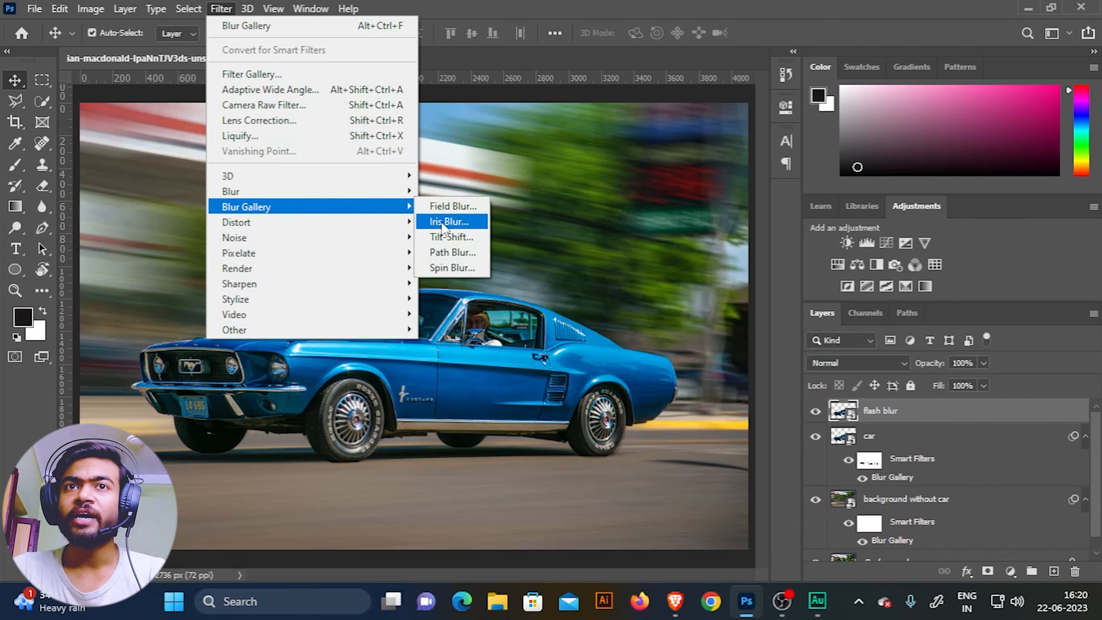
{"action": "left_click", "coordinate": [466, 249]}
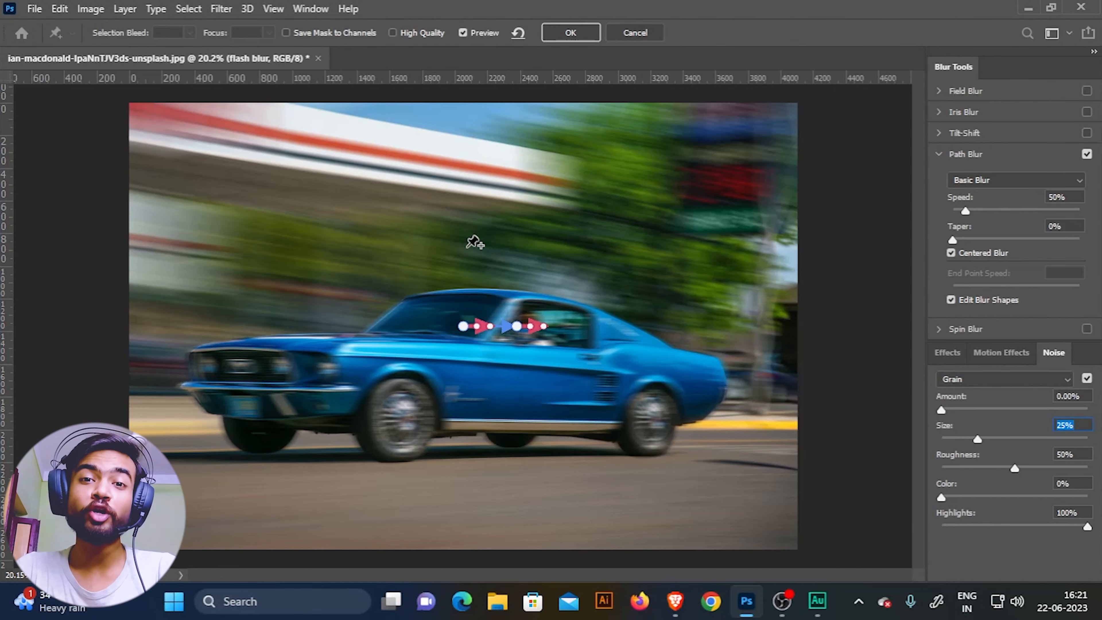
{"action": "left_click", "coordinate": [531, 330]}
{"action": "key", "text": "Delete"}
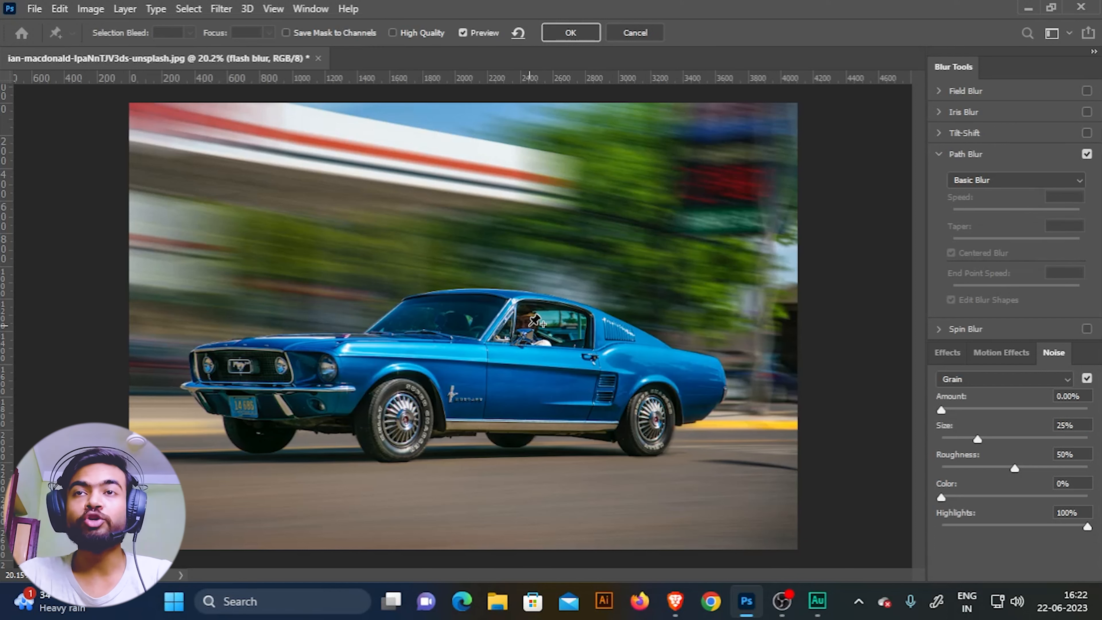
Draw a blur path through the car body from beyond the front to behind the rear and set it to Rear Sync Flash
{"action": "left_click", "coordinate": [111, 352]}
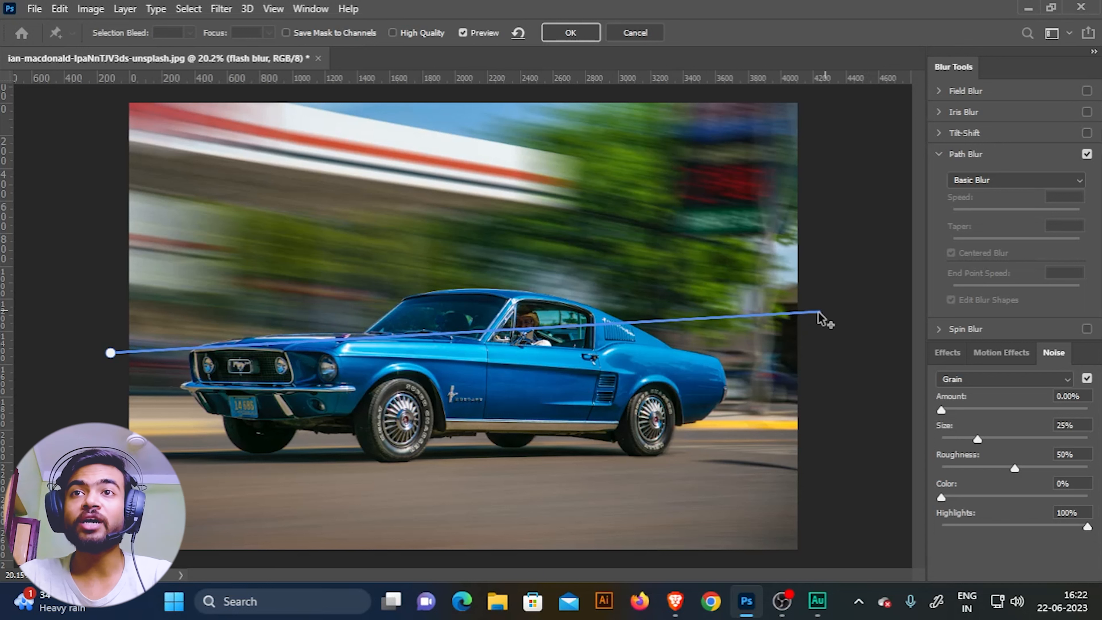
{"action": "double_click", "coordinate": [811, 316]}
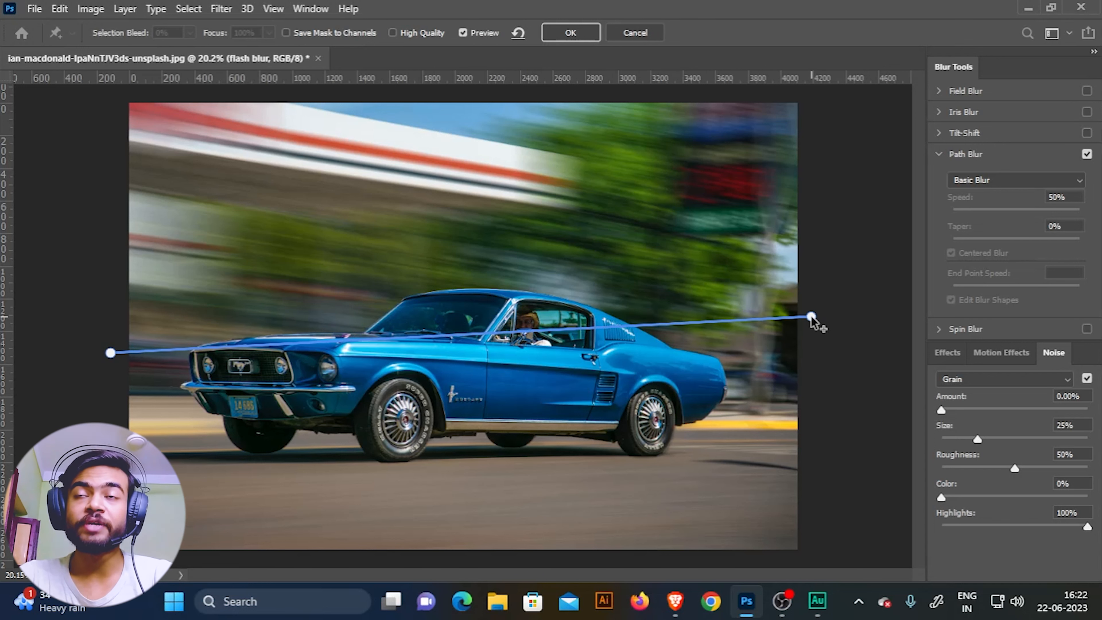
{"action": "left_click", "coordinate": [990, 184]}
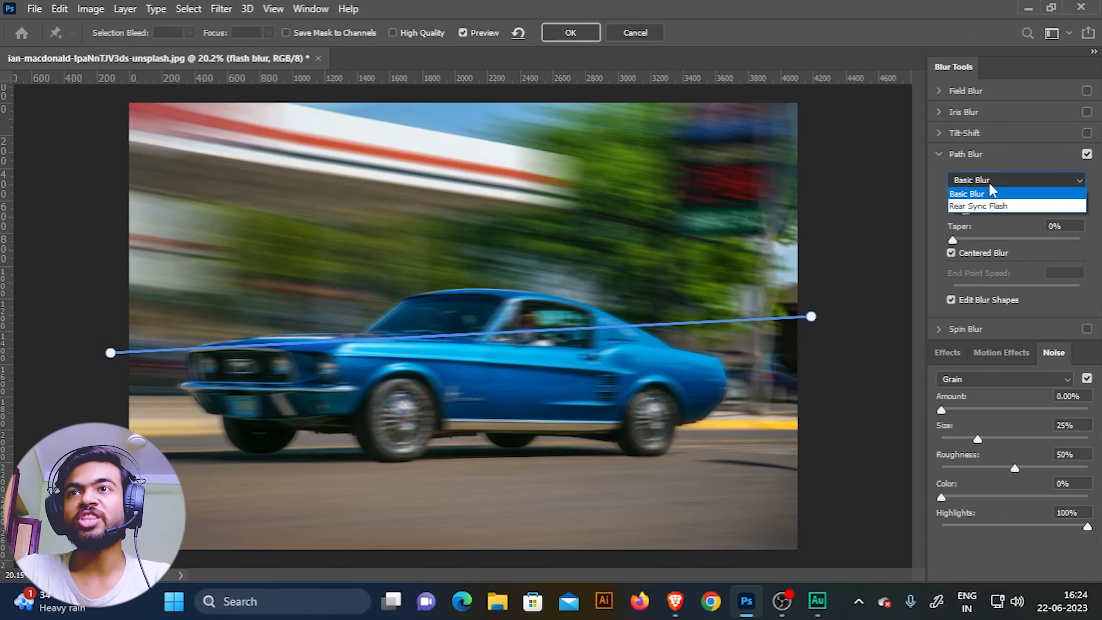
{"action": "left_click", "coordinate": [993, 206]}
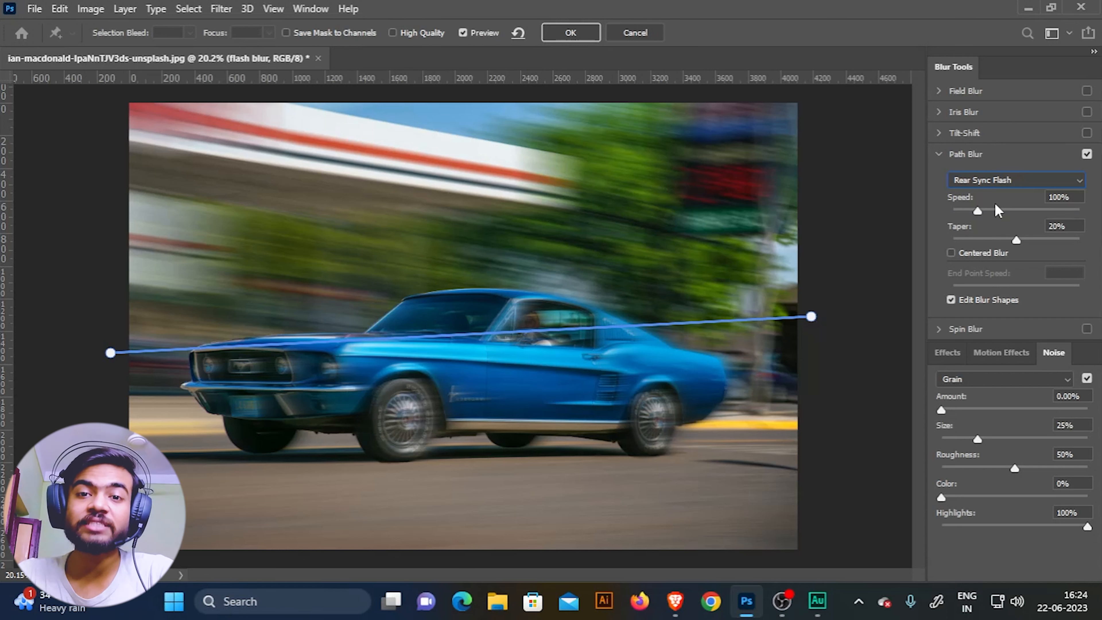
Draw three more front-to-rear blur paths: one across the wheels, one above the roof and one along the road below the car
{"action": "left_click_drag", "start_coordinate": [114, 392], "coordinate": [823, 406]}
{"action": "mouse_move", "coordinate": [108, 311]}
{"action": "left_mouse_down"}
{"action": "mouse_move", "coordinate": [767, 221]}
{"action": "mouse_move", "coordinate": [825, 239]}
{"action": "left_mouse_up"}
{"action": "left_click", "coordinate": [115, 457]}
{"action": "key", "text": "ctrl+z"}
{"action": "mouse_move", "coordinate": [132, 457]}
{"action": "left_mouse_down"}
{"action": "mouse_move", "coordinate": [152, 478]}
{"action": "mouse_move", "coordinate": [509, 520]}
{"action": "left_mouse_up"}
{"action": "key", "text": "ctrl+z"}
{"action": "left_click_drag", "start_coordinate": [509, 519], "coordinate": [854, 483]}
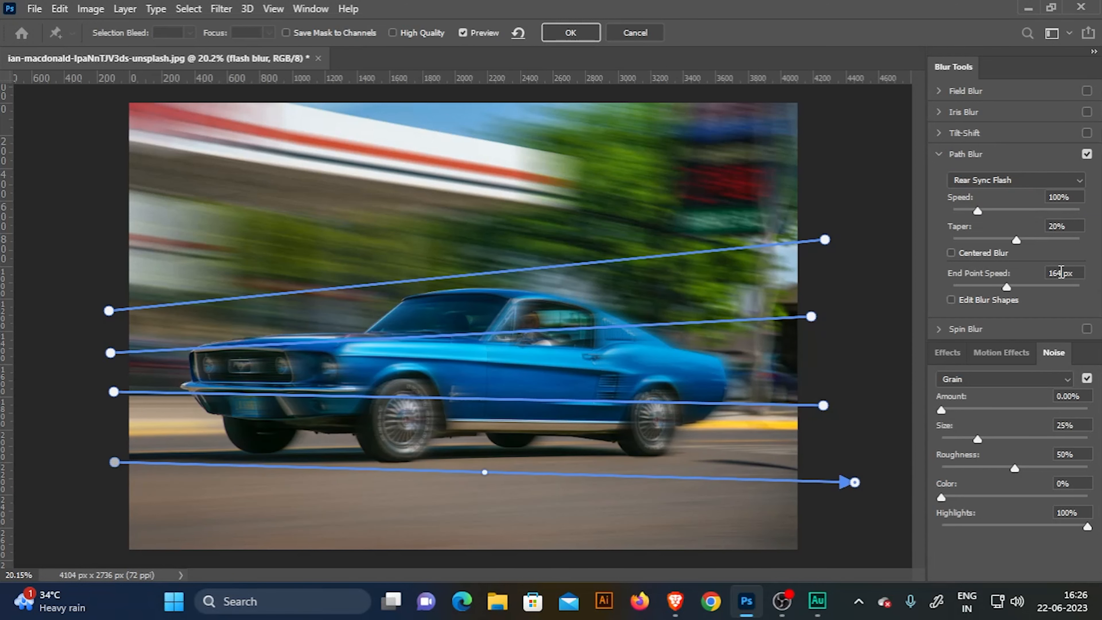
Set the End Point Speed to 0 px at the car-front end of each blur path
{"action": "left_click", "coordinate": [823, 405]}
{"action": "left_click", "coordinate": [811, 316]}
{"action": "left_click", "coordinate": [951, 299]}
{"action": "left_click_drag", "start_coordinate": [1006, 287], "coordinate": [952, 287]}
{"action": "left_click", "coordinate": [825, 239]}
{"action": "left_click", "coordinate": [109, 310]}
{"action": "left_click", "coordinate": [110, 353]}
{"action": "double_click", "coordinate": [1057, 273]}
{"action": "type", "text": "0"}
{"action": "left_click", "coordinate": [114, 392]}
{"action": "double_click", "coordinate": [1059, 273]}
{"action": "type", "text": "0"}
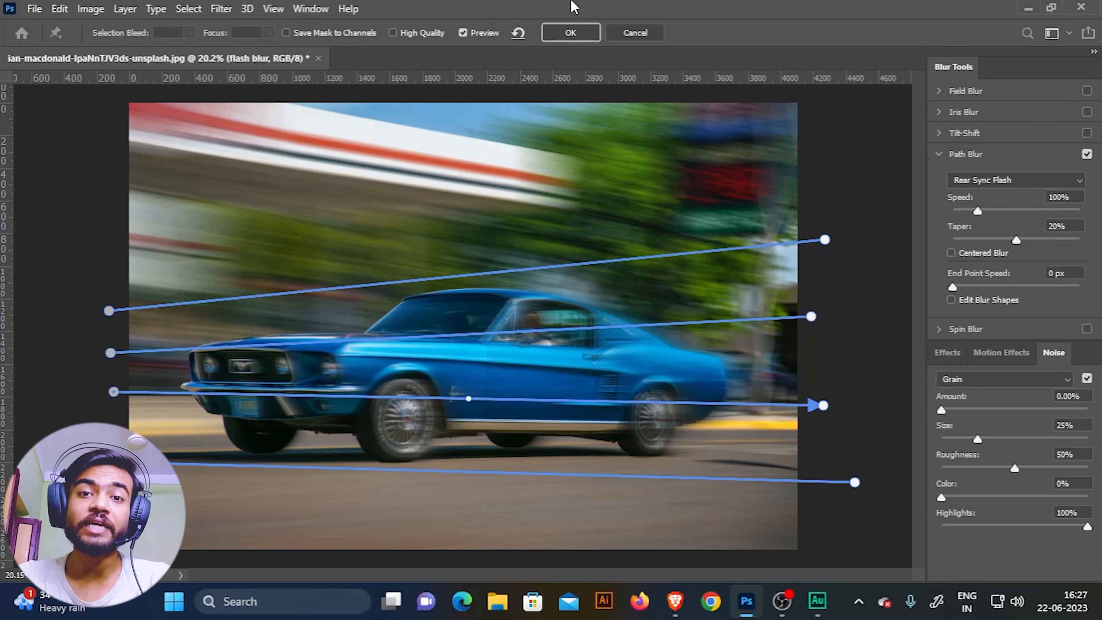
Apply the path blur and lower the flash blur layer's opacity to about 68%
{"action": "left_click", "coordinate": [574, 31]}
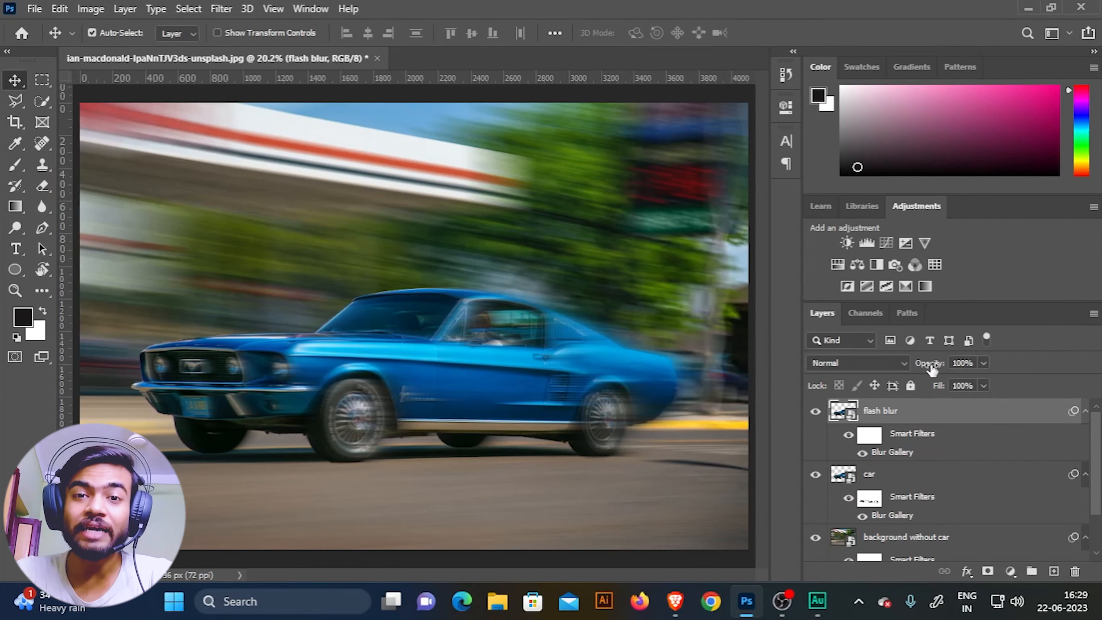
{"action": "left_click_drag", "start_coordinate": [932, 368], "coordinate": [904, 368]}
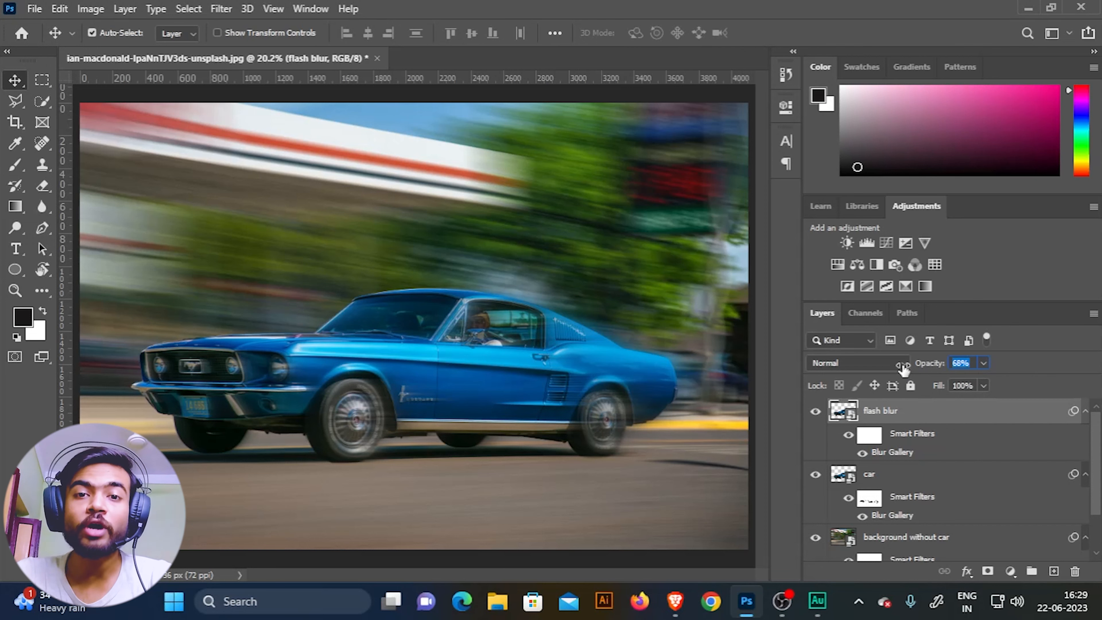
{"action": "left_click_drag", "start_coordinate": [895, 366], "coordinate": [896, 367]}
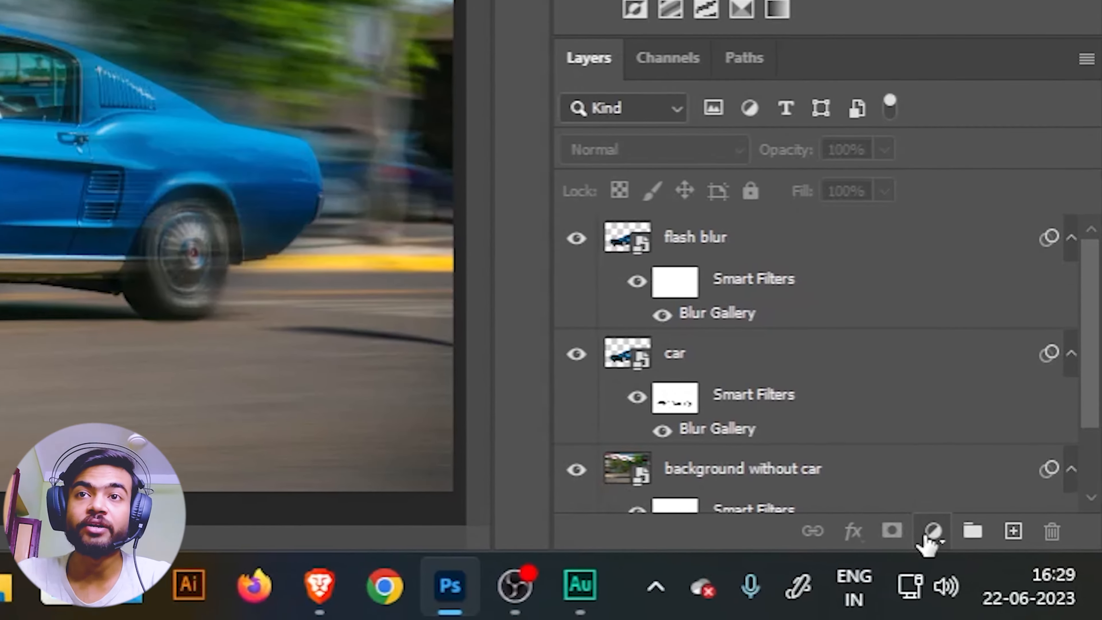
Add a Color Lookup adjustment layer above the flash blur layer with the Crisp_Warm.look 3D LUT
{"action": "left_click", "coordinate": [1010, 571]}
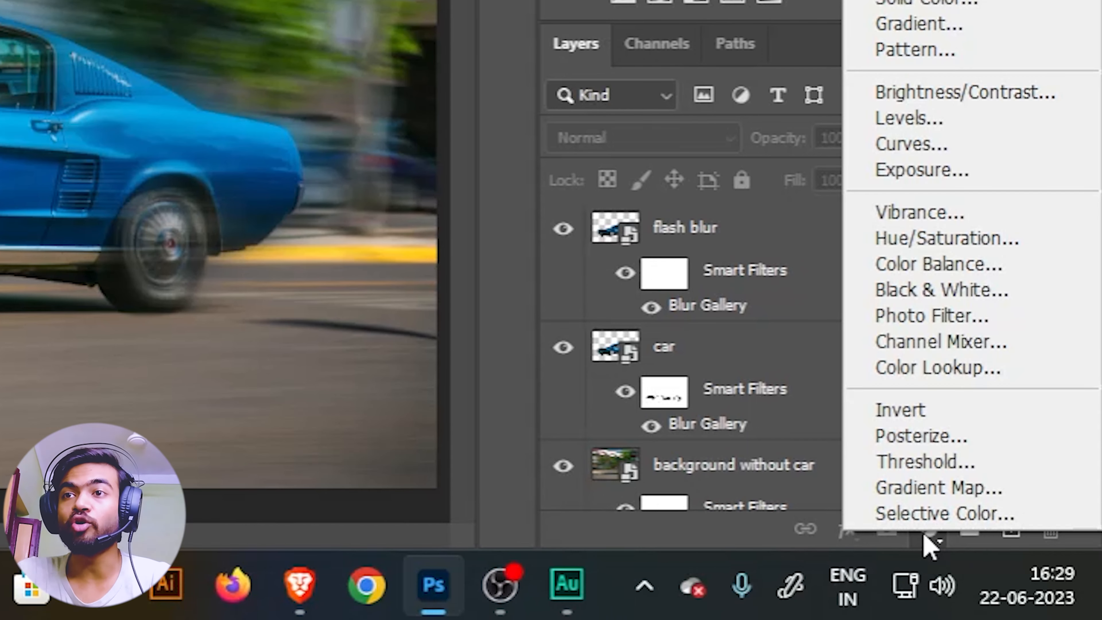
{"action": "left_click", "coordinate": [952, 371]}
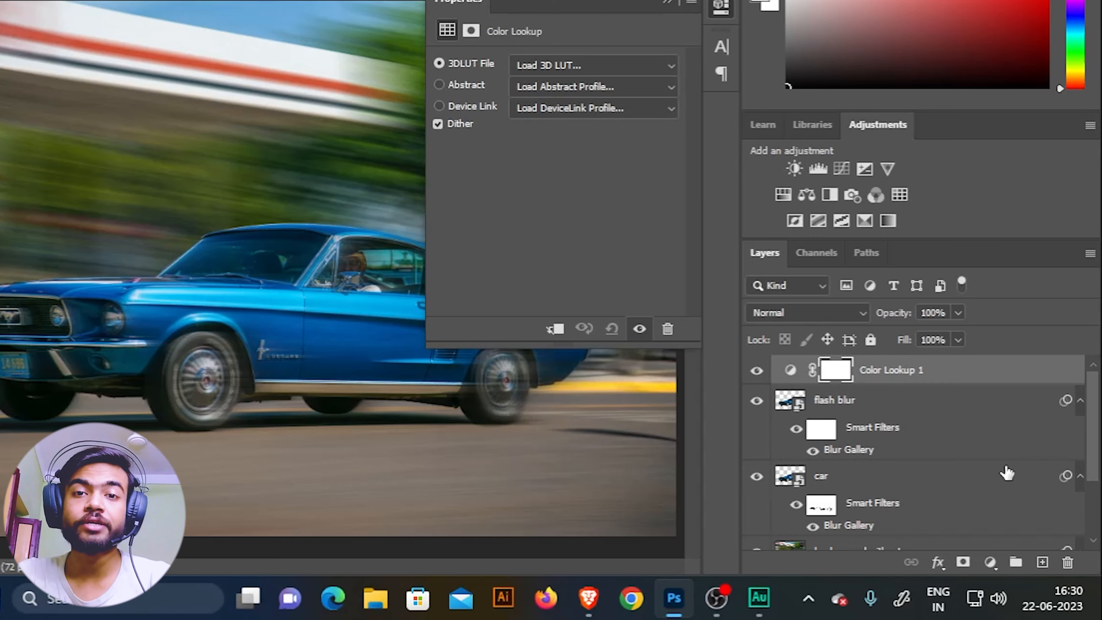
{"action": "left_click", "coordinate": [657, 66]}
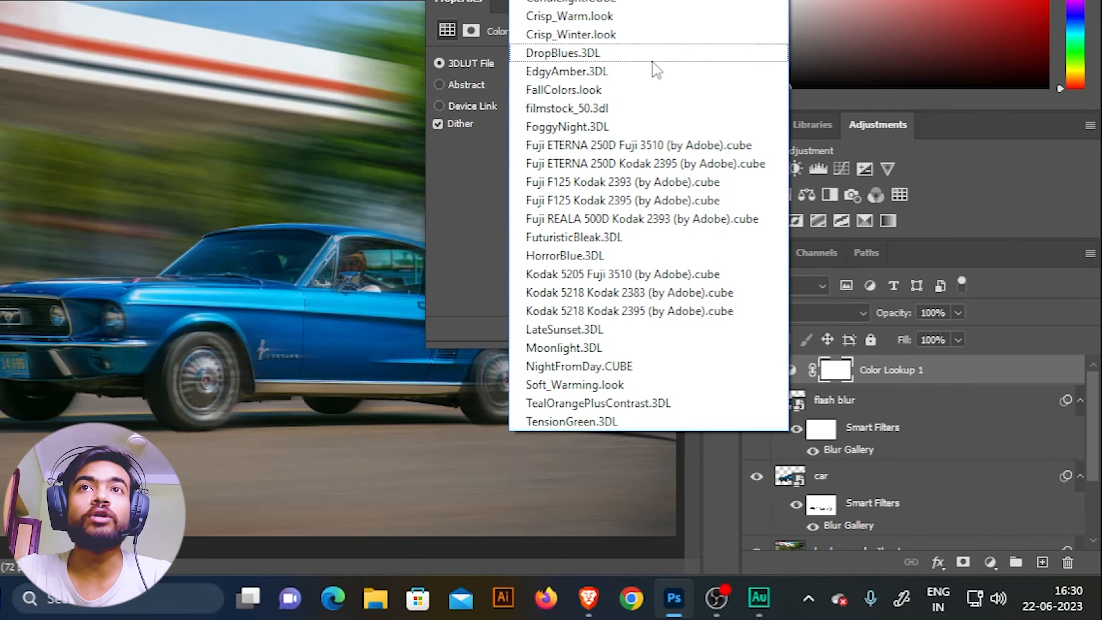
{"action": "left_click", "coordinate": [647, 18]}
{"action": "left_click", "coordinate": [694, 45]}
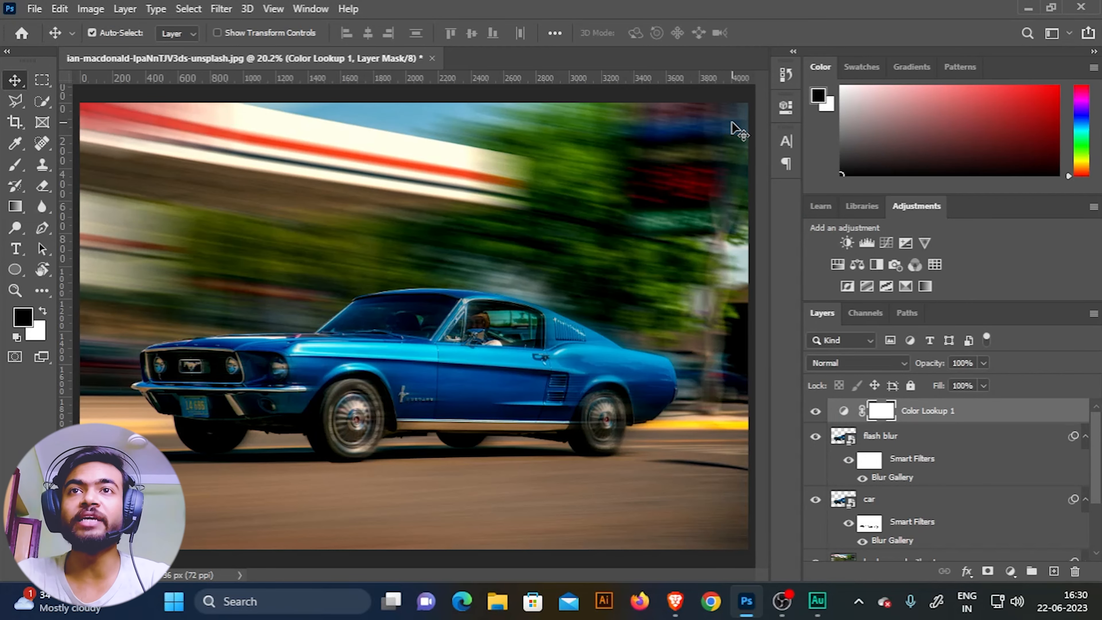